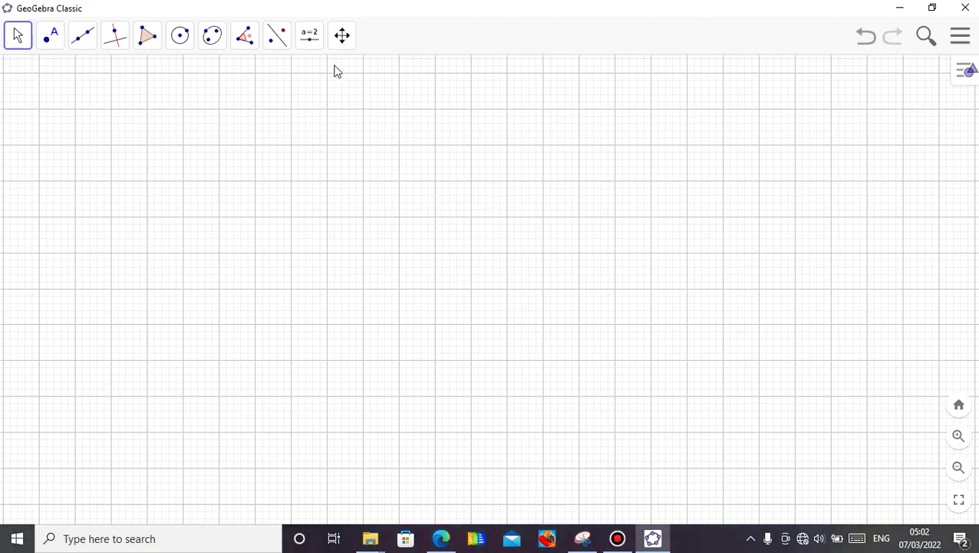
Insert the image Capture1 from the Desktop folder into the drawing area.
{"action": "left_click", "coordinate": [314, 44]}
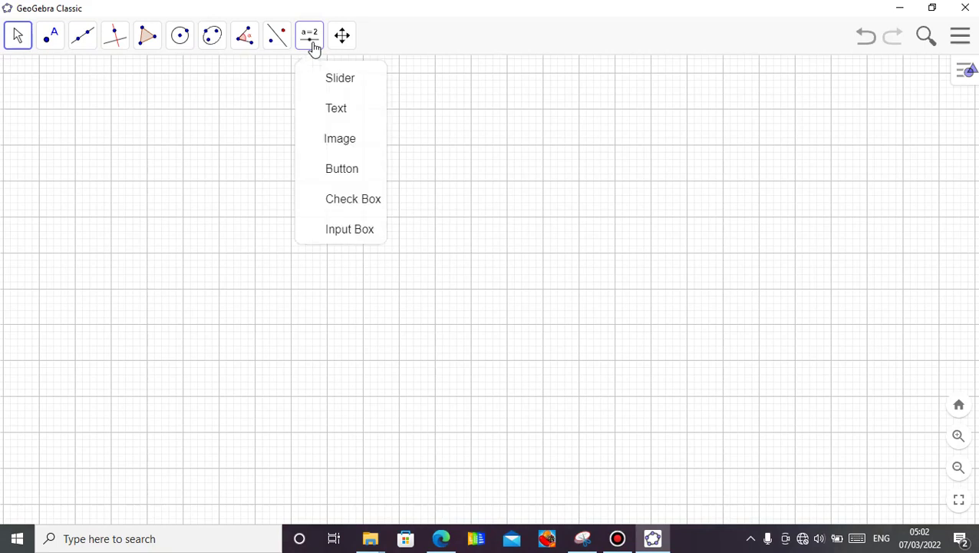
{"action": "left_click", "coordinate": [342, 140]}
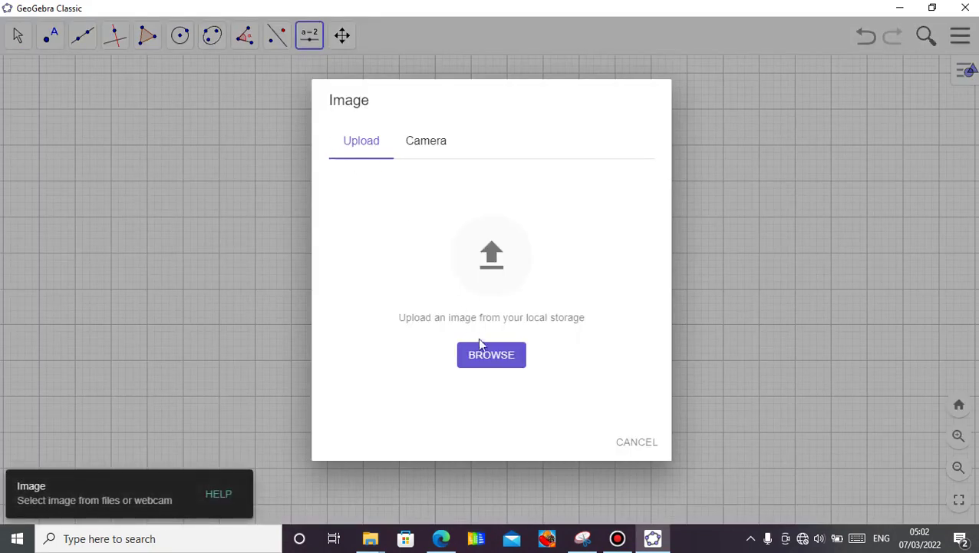
{"action": "left_click", "coordinate": [485, 358]}
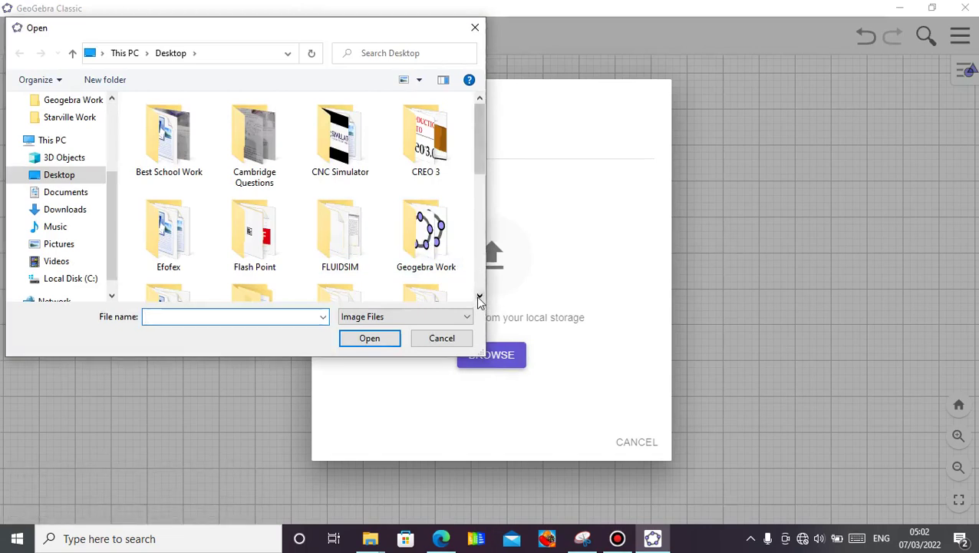
{"action": "left_click", "coordinate": [479, 297]}
{"action": "left_click", "coordinate": [479, 297]}
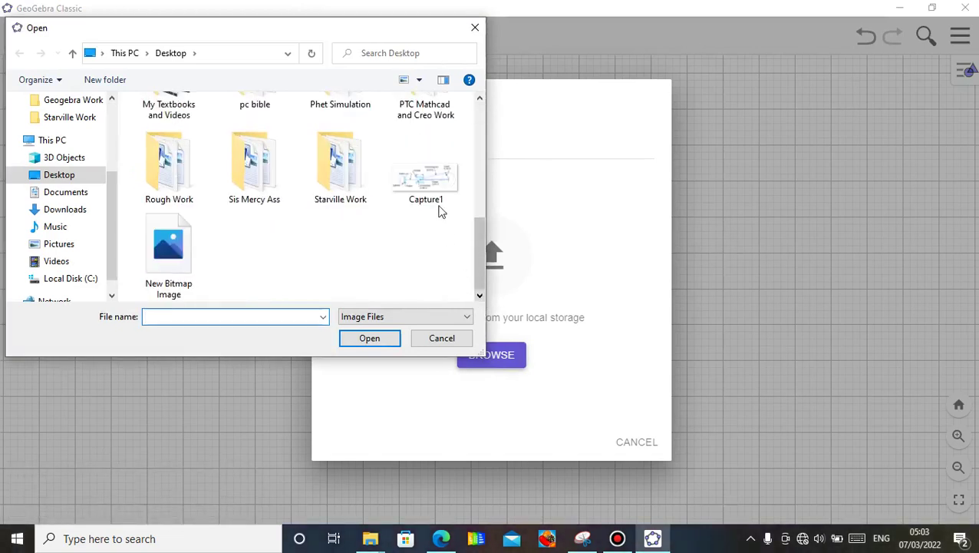
{"action": "scroll", "coordinate": [461, 246], "scroll_direction": "up", "scroll_amount": 5}
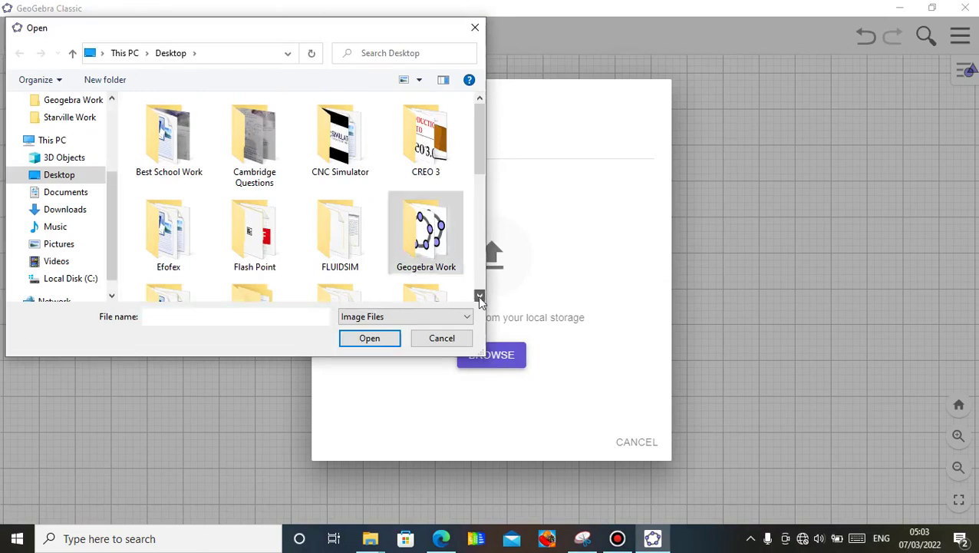
{"action": "left_click", "coordinate": [479, 298]}
{"action": "left_click", "coordinate": [479, 298]}
{"action": "left_click", "coordinate": [441, 284]}
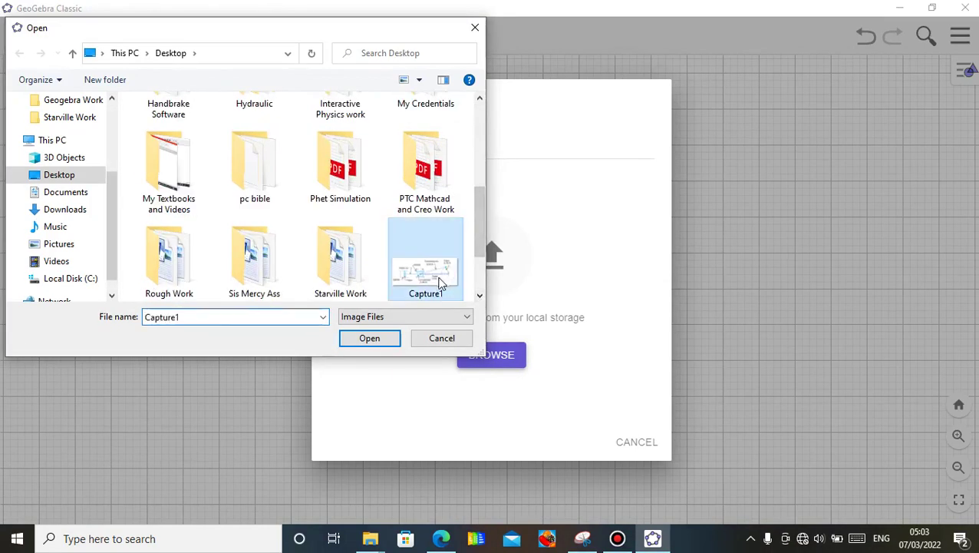
{"action": "left_click", "coordinate": [386, 342]}
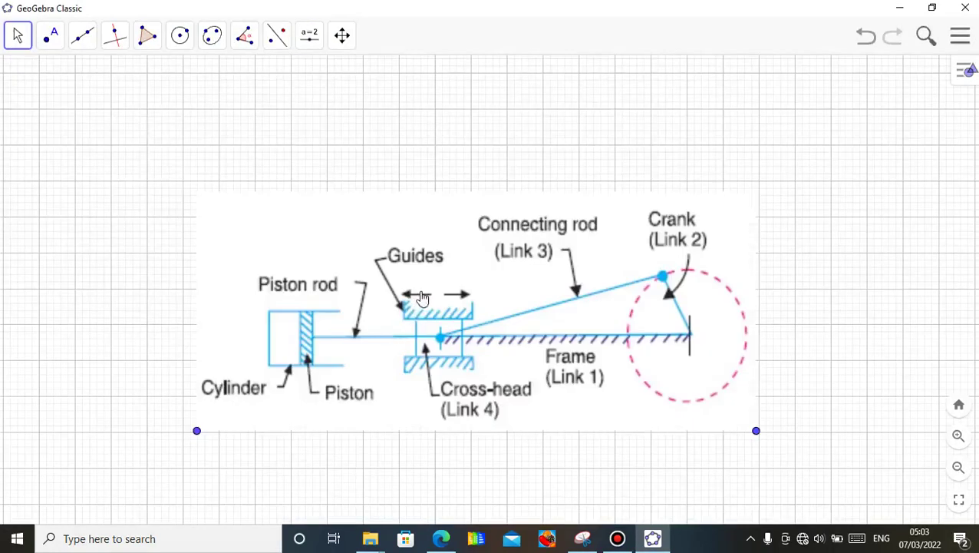
Shrink the inserted mechanism diagram and move it to the upper-left area of the grid, leaving space for the construction.
{"action": "left_click_drag", "start_coordinate": [423, 288], "coordinate": [317, 211]}
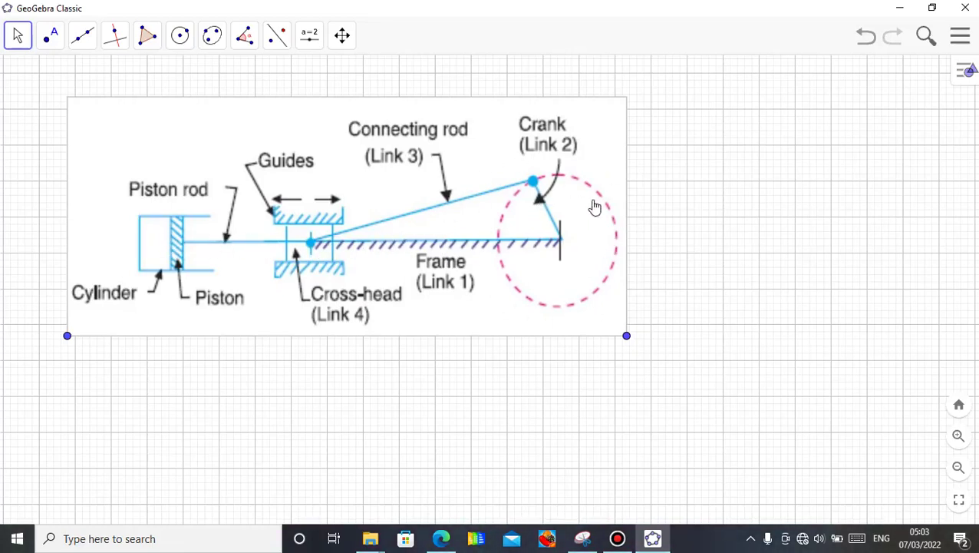
{"action": "left_click_drag", "start_coordinate": [628, 335], "coordinate": [460, 333]}
{"action": "left_click_drag", "start_coordinate": [368, 314], "coordinate": [302, 265]}
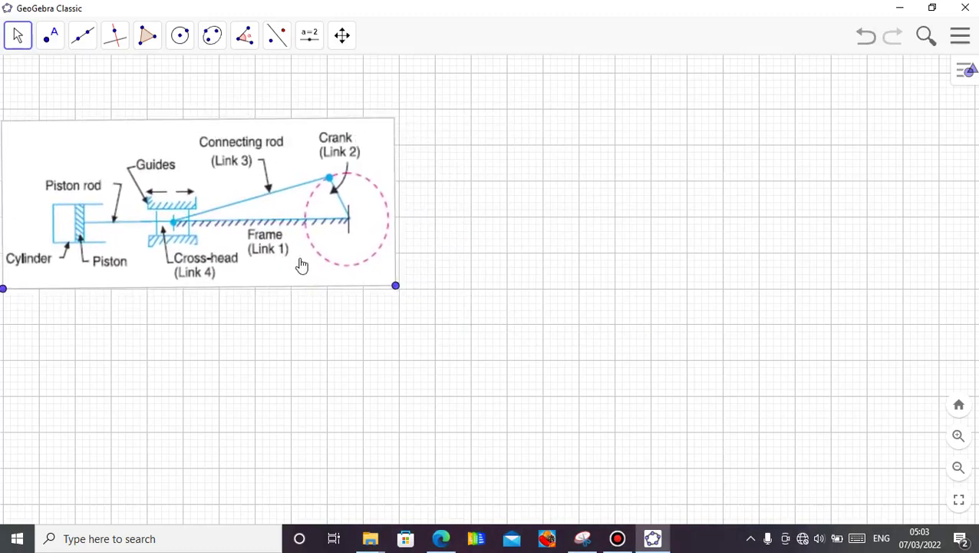
{"action": "left_click", "coordinate": [495, 291]}
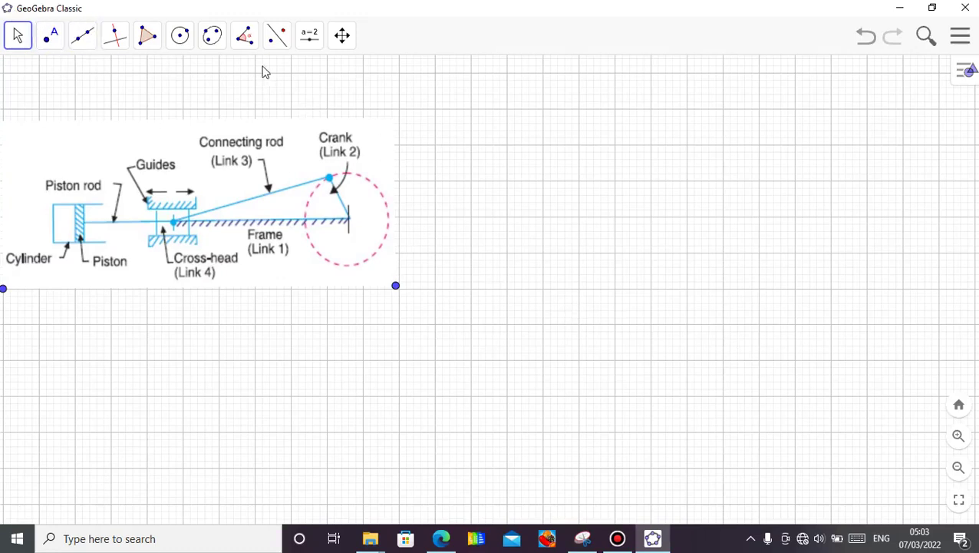
Draw a circle of radius 2 by centre and radius in the empty grid area below and beside the diagram.
{"action": "left_click", "coordinate": [180, 38]}
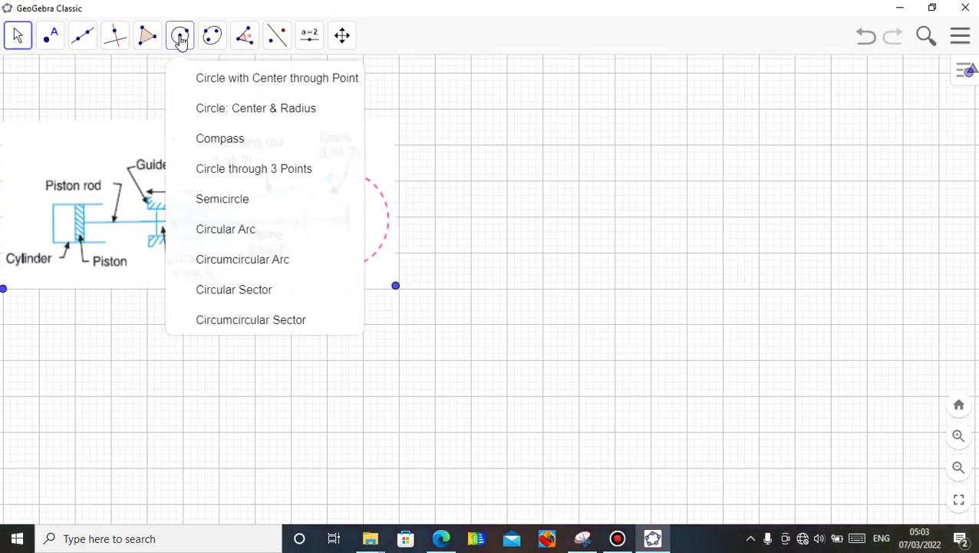
{"action": "left_click", "coordinate": [261, 120]}
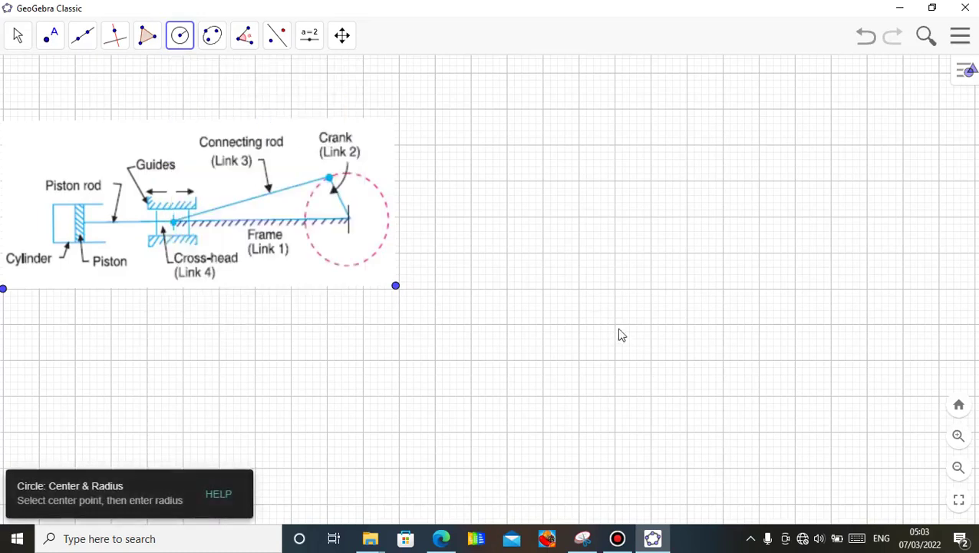
{"action": "left_click", "coordinate": [723, 360]}
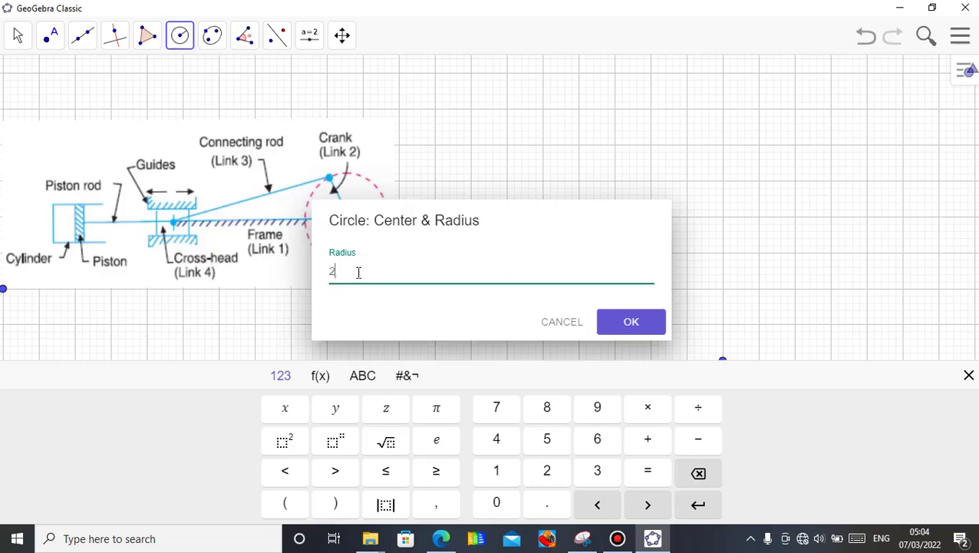
{"action": "left_click", "coordinate": [622, 326]}
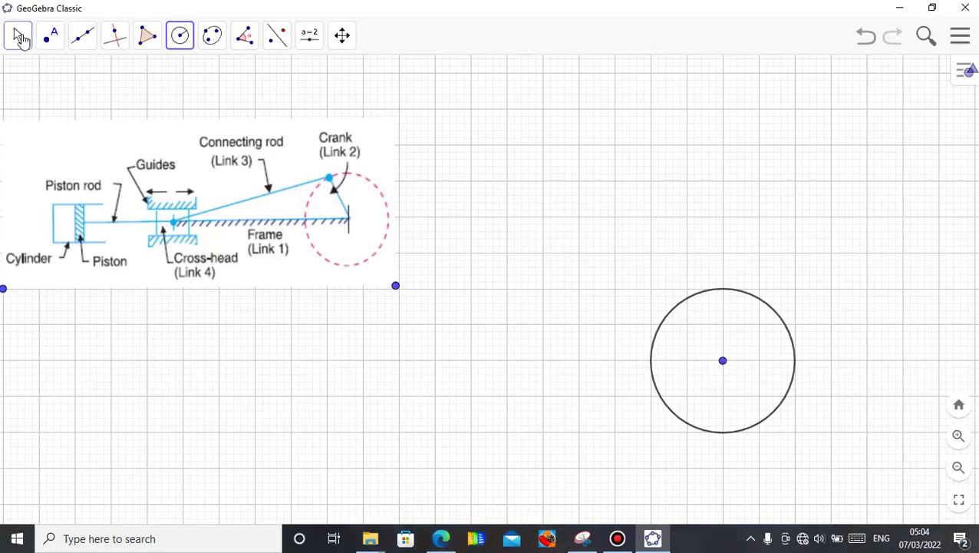
{"action": "left_click", "coordinate": [20, 38]}
{"action": "mouse_move", "coordinate": [45, 43]}
{"action": "left_click", "coordinate": [69, 78]}
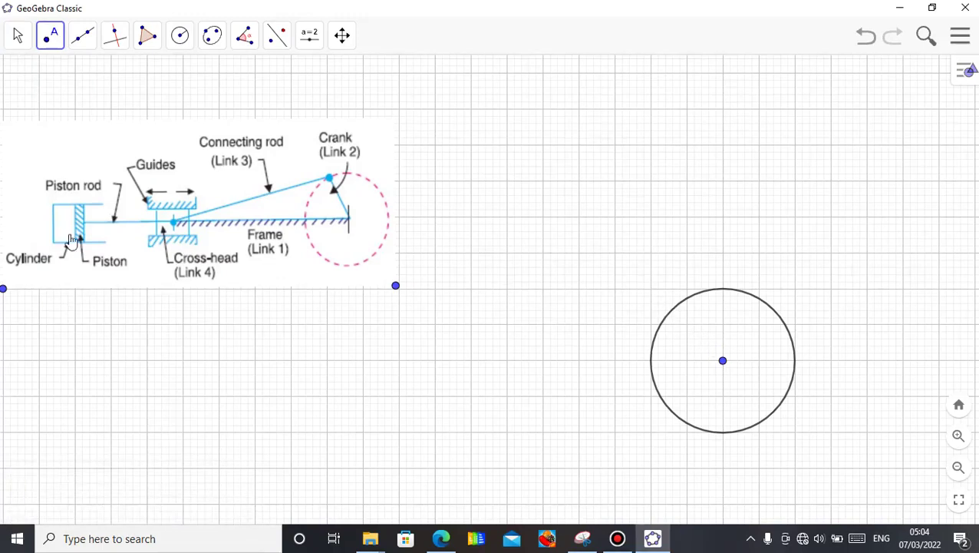
{"action": "left_click", "coordinate": [50, 47]}
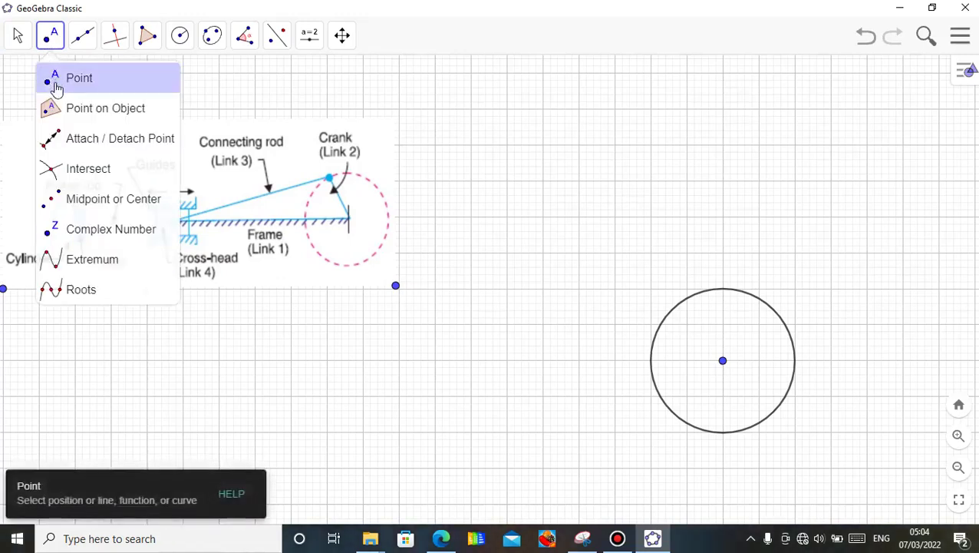
{"action": "left_click", "coordinate": [56, 86]}
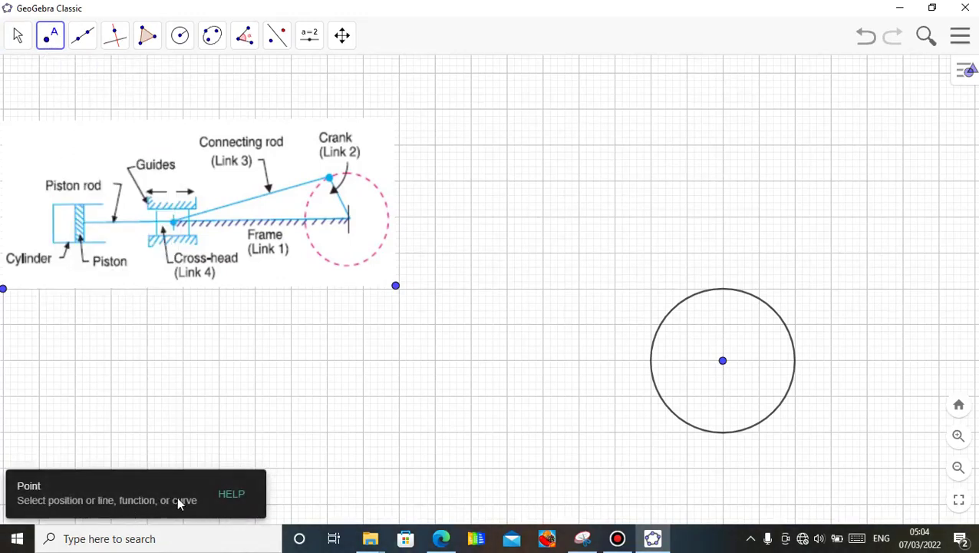
{"action": "left_click", "coordinate": [180, 37]}
{"action": "left_click", "coordinate": [202, 107]}
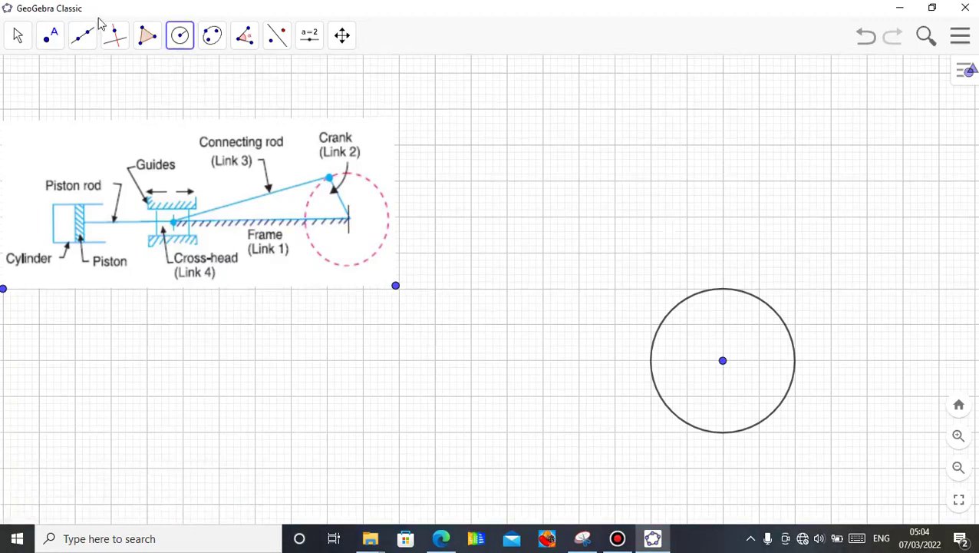
Place a point on the circle's upper-left arc and slide it a little along the circumference towards the top.
{"action": "left_click", "coordinate": [52, 36]}
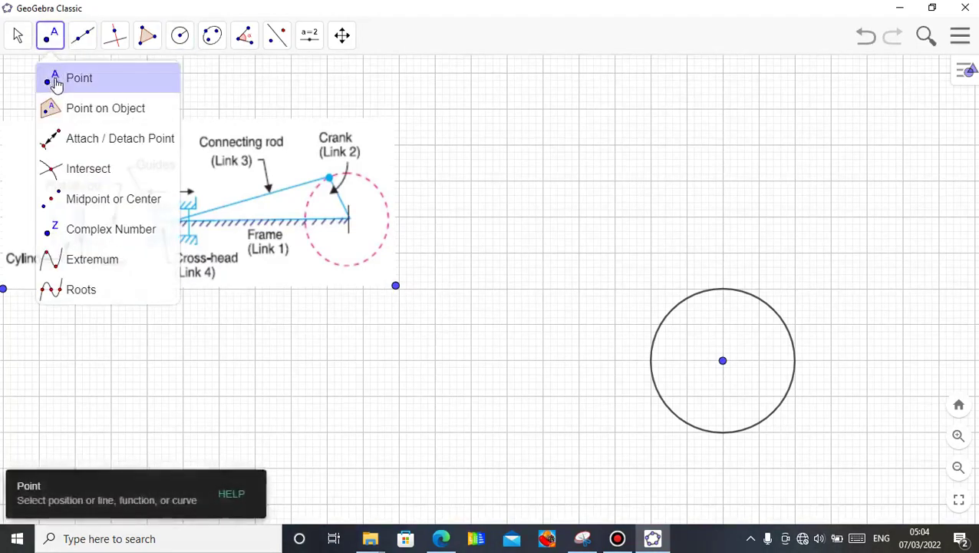
{"action": "left_click", "coordinate": [55, 78]}
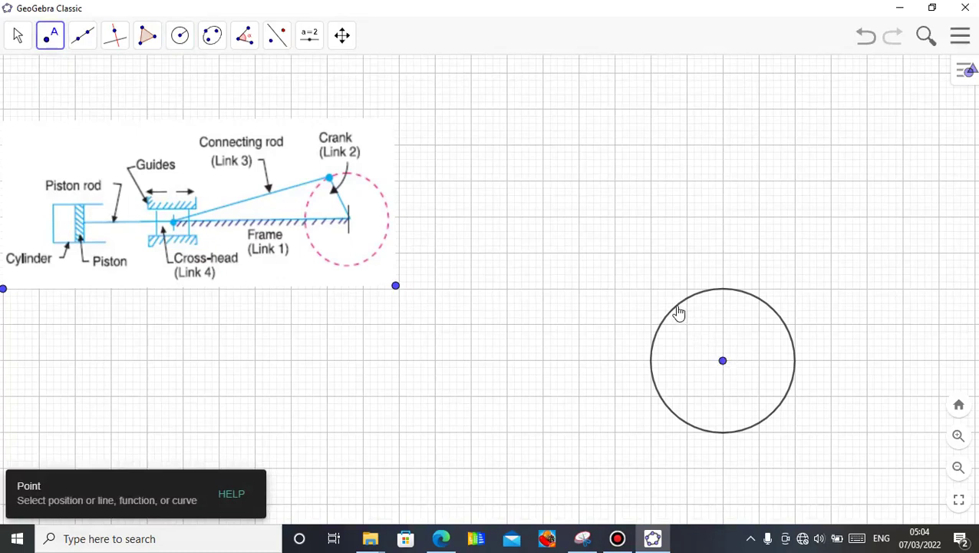
{"action": "left_click", "coordinate": [677, 306]}
{"action": "left_click", "coordinate": [18, 36]}
{"action": "left_click", "coordinate": [18, 36]}
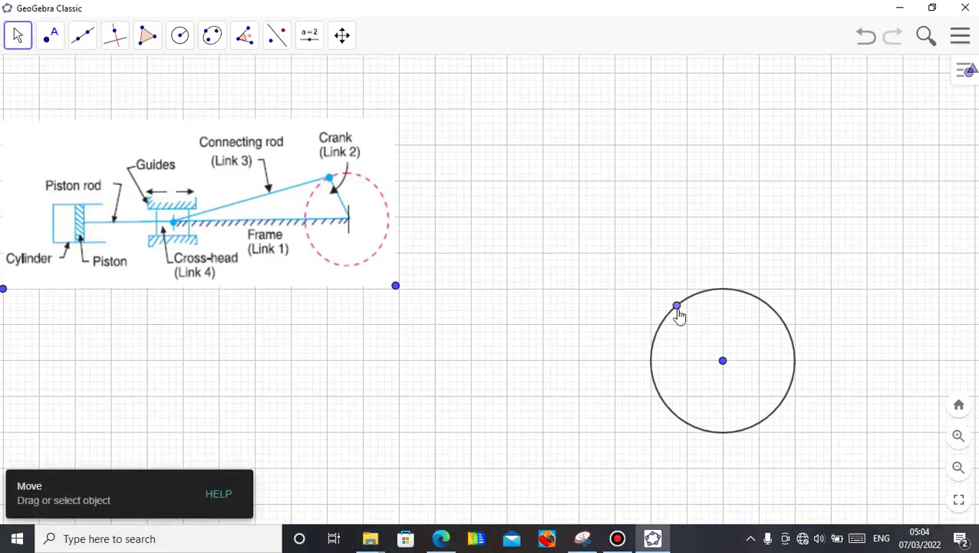
{"action": "left_click_drag", "start_coordinate": [676, 306], "coordinate": [700, 296]}
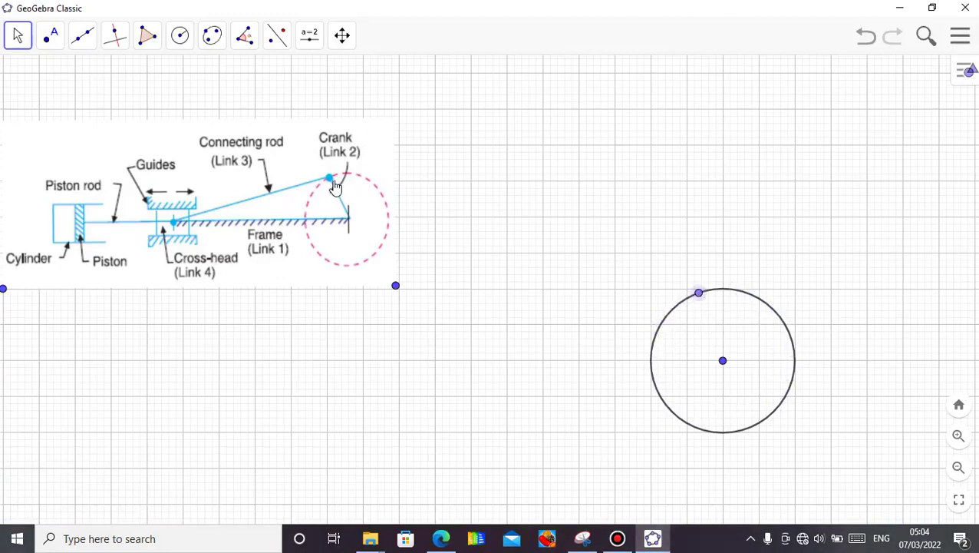
Draw the crank as a segment from the circle's centre to the circumference point, and slide that point back along the upper-left arc.
{"action": "left_click", "coordinate": [90, 44]}
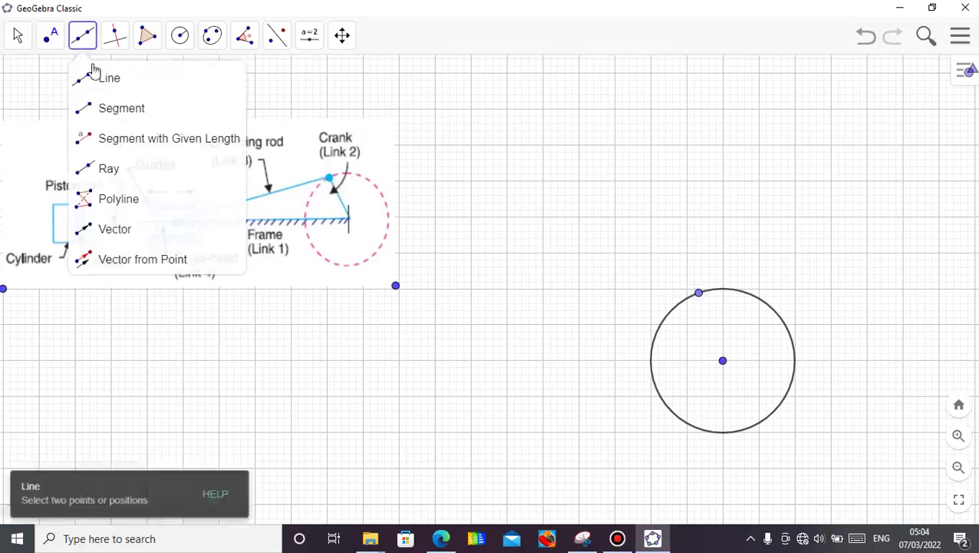
{"action": "left_click", "coordinate": [113, 110]}
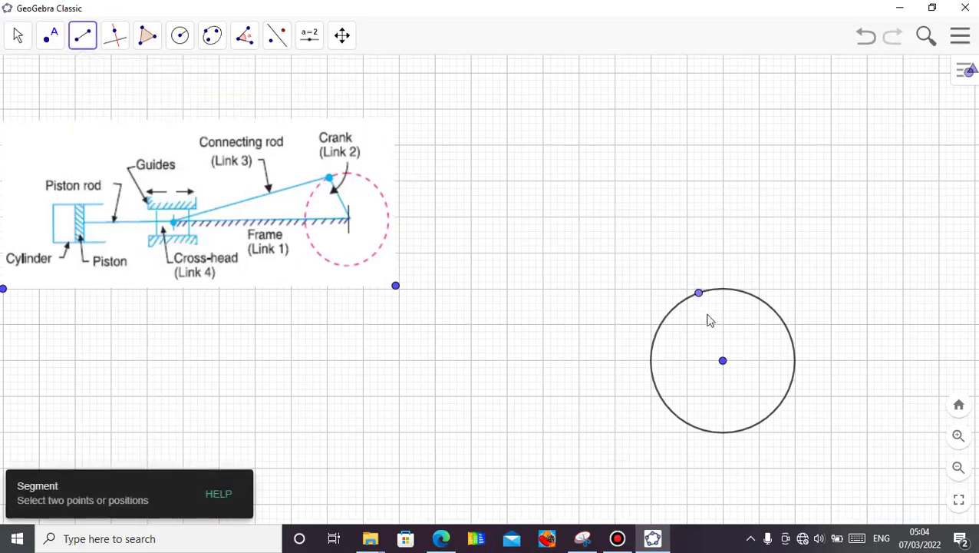
{"action": "left_click", "coordinate": [723, 359]}
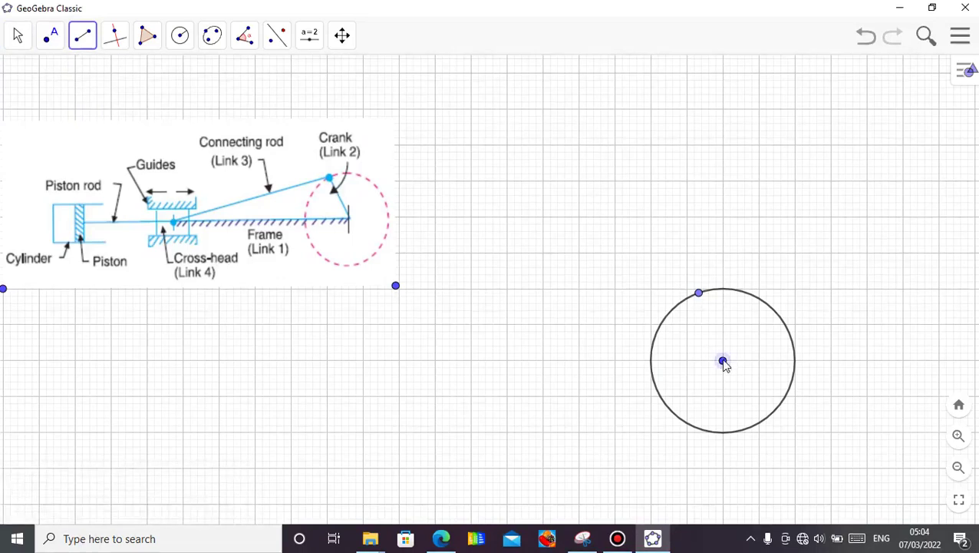
{"action": "left_click", "coordinate": [699, 294]}
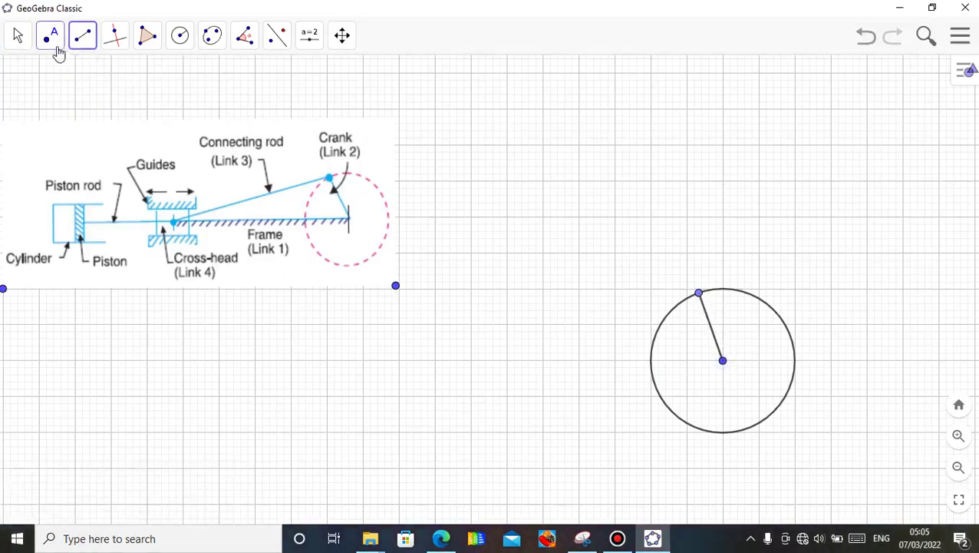
{"action": "left_click", "coordinate": [18, 39]}
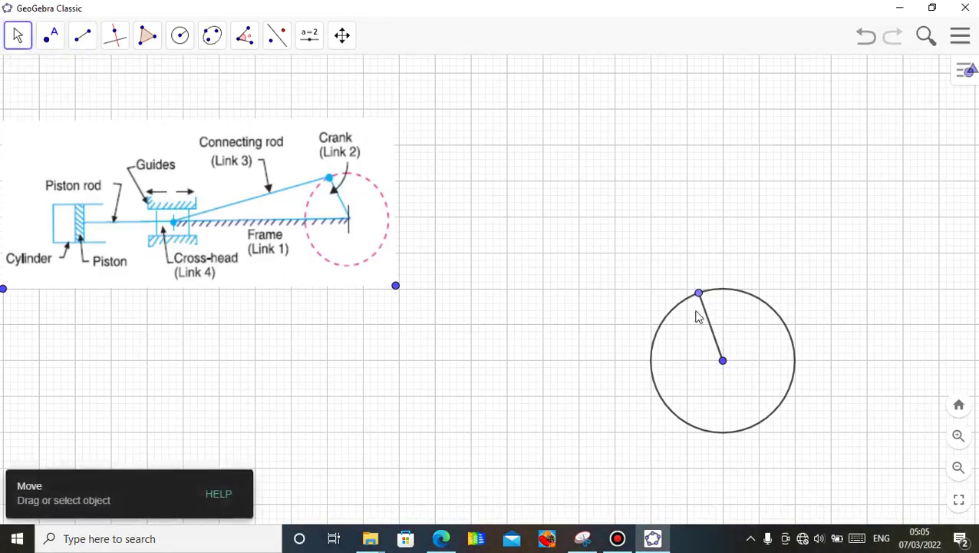
{"action": "left_click_drag", "start_coordinate": [702, 299], "coordinate": [674, 318]}
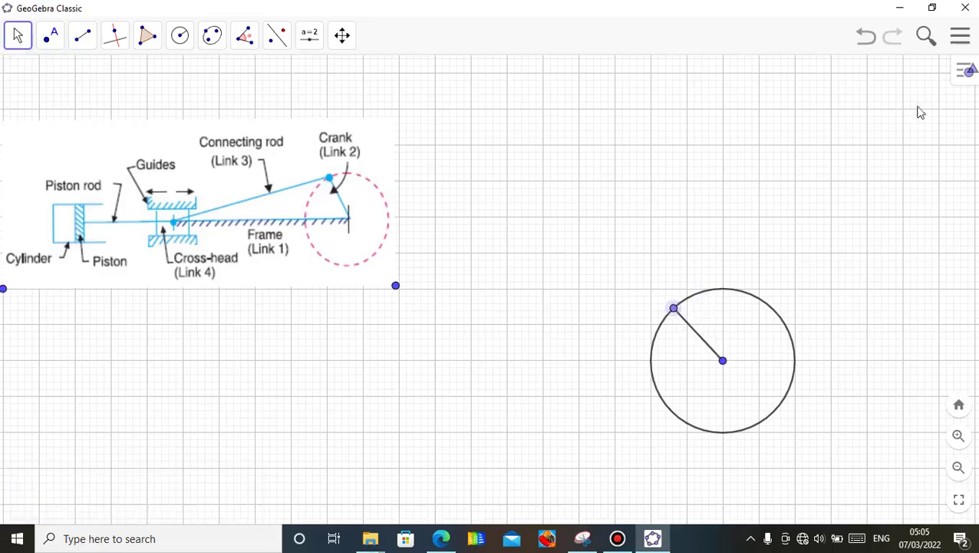
Show the name labels of the circumference point and the circle's centre point.
{"action": "left_click", "coordinate": [952, 75]}
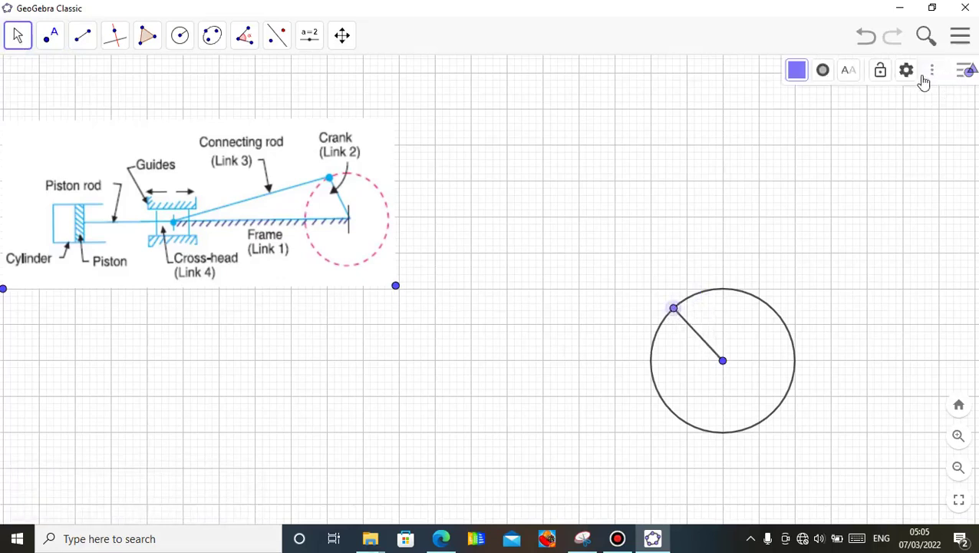
{"action": "left_click", "coordinate": [849, 72]}
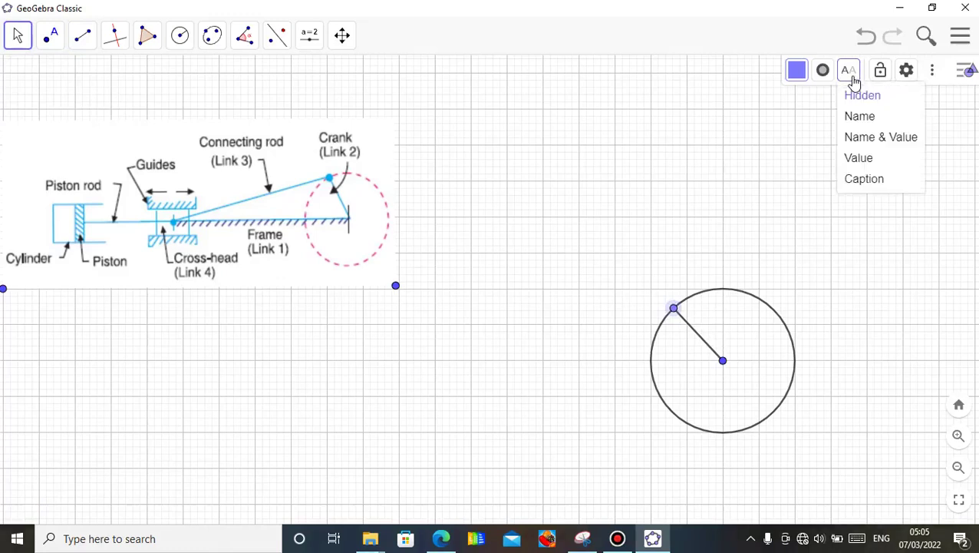
{"action": "left_click", "coordinate": [881, 116]}
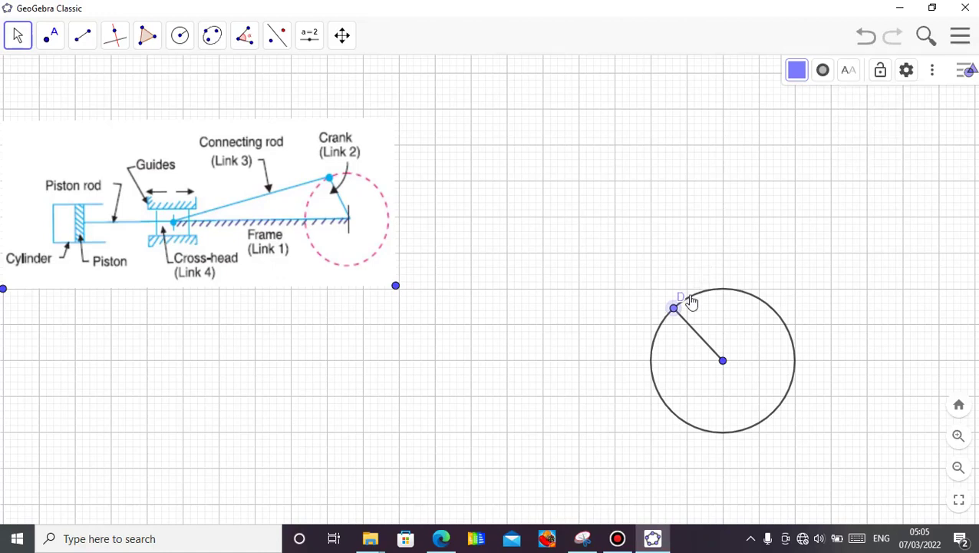
{"action": "left_click", "coordinate": [723, 363]}
{"action": "left_click", "coordinate": [848, 74]}
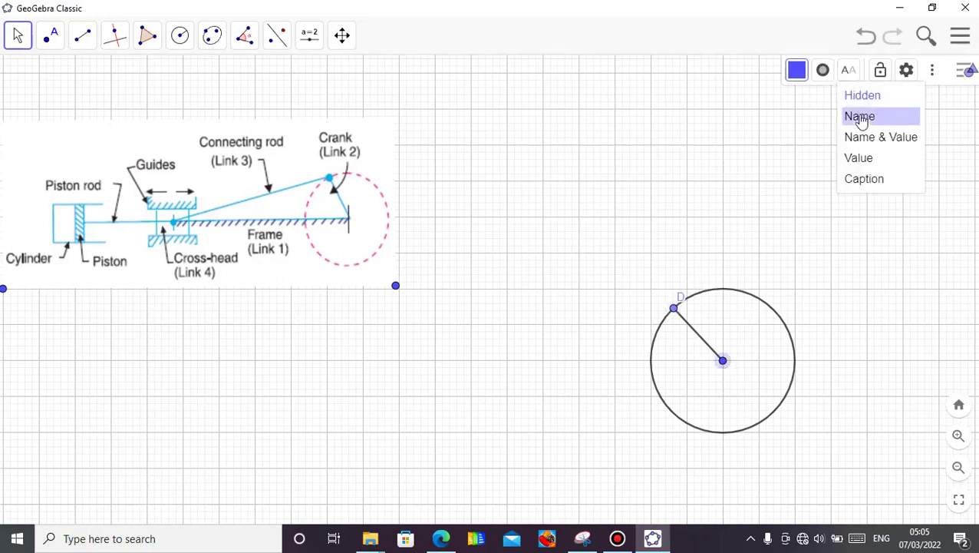
{"action": "left_click", "coordinate": [862, 121]}
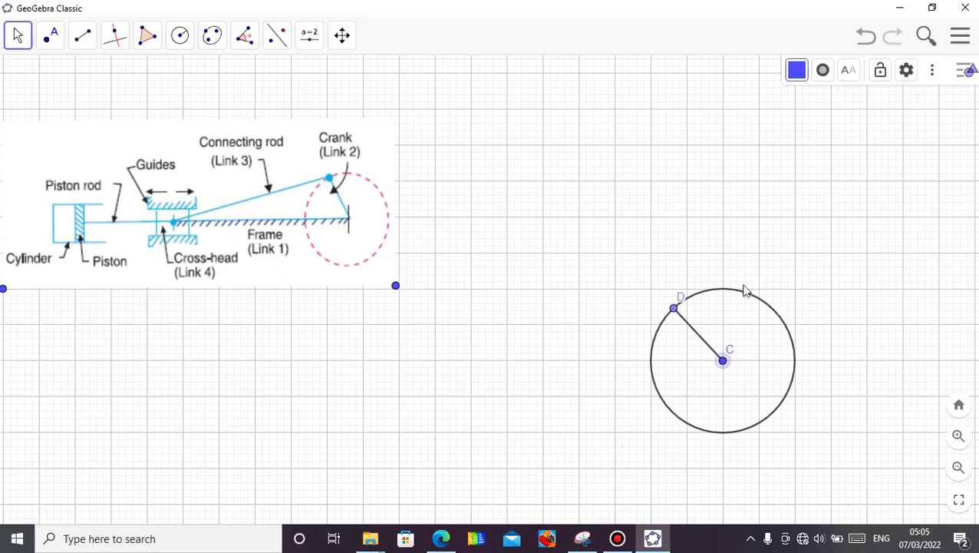
Rename the circle's centre point to O and the crank's circumference point to A.
{"action": "right_click", "coordinate": [724, 362]}
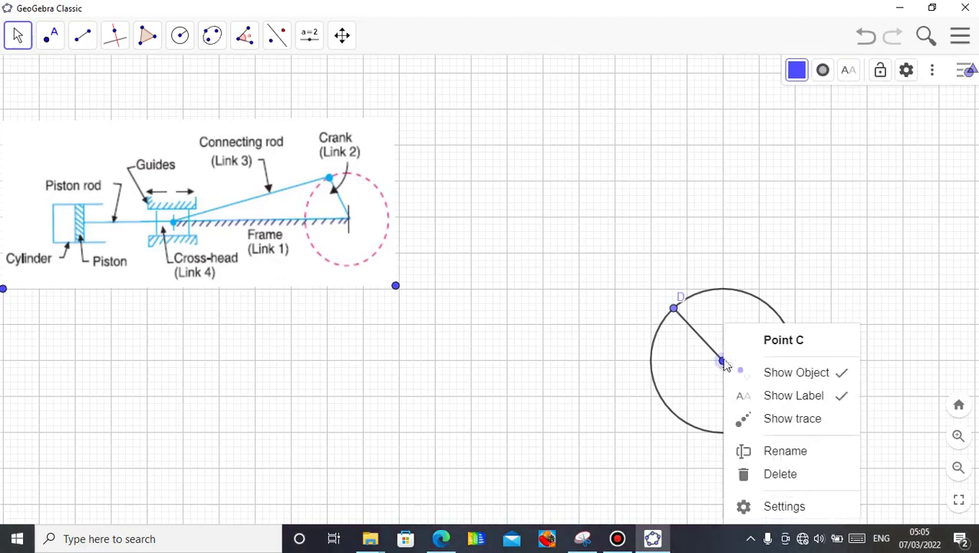
{"action": "left_click", "coordinate": [791, 455]}
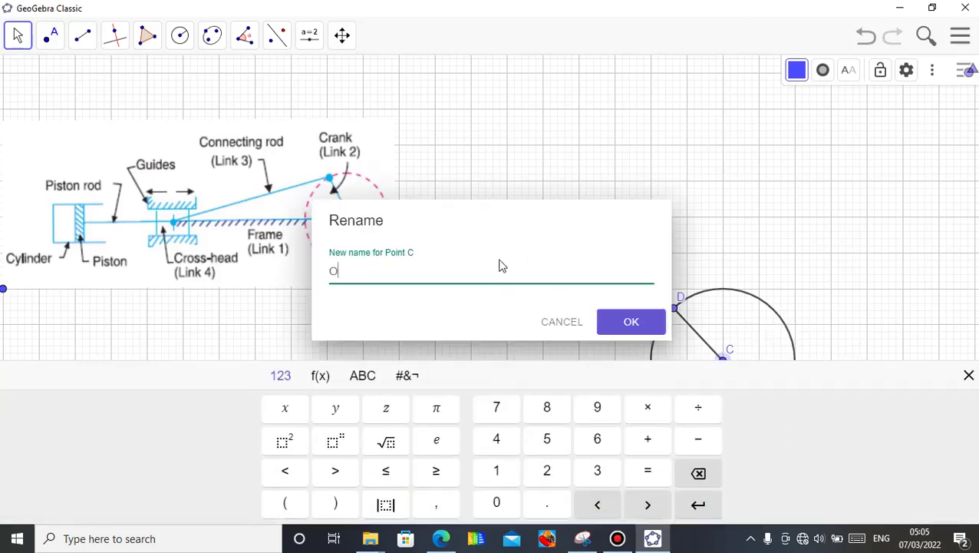
{"action": "left_click", "coordinate": [629, 322]}
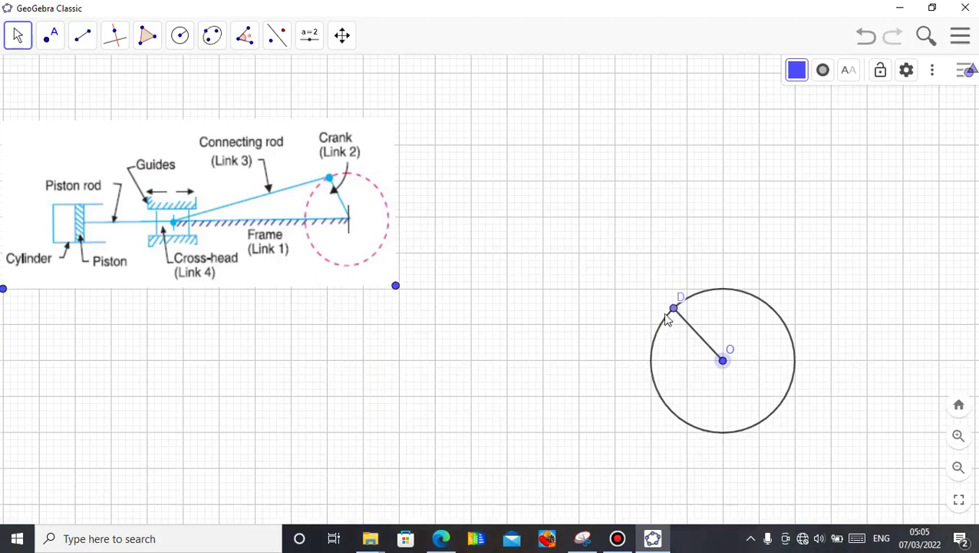
{"action": "right_click", "coordinate": [674, 311]}
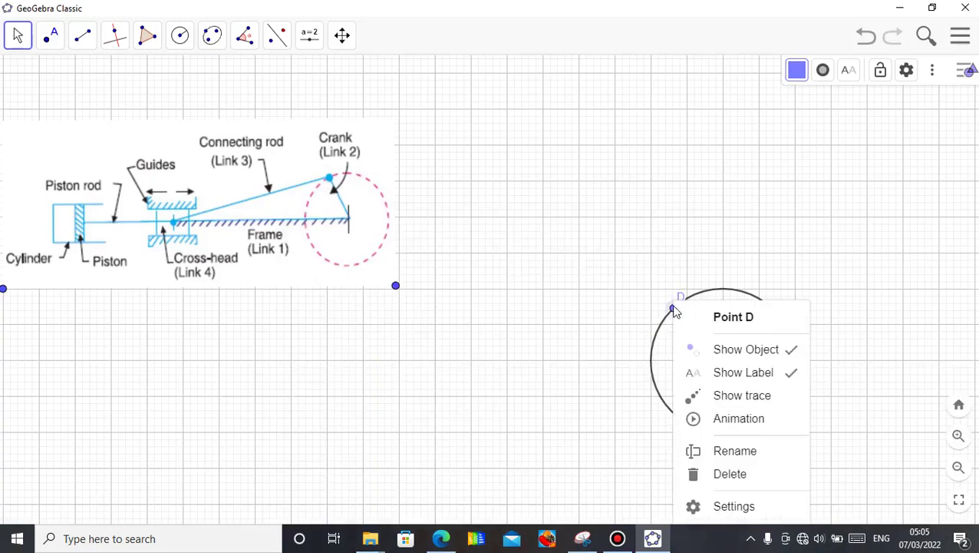
{"action": "left_click", "coordinate": [733, 455]}
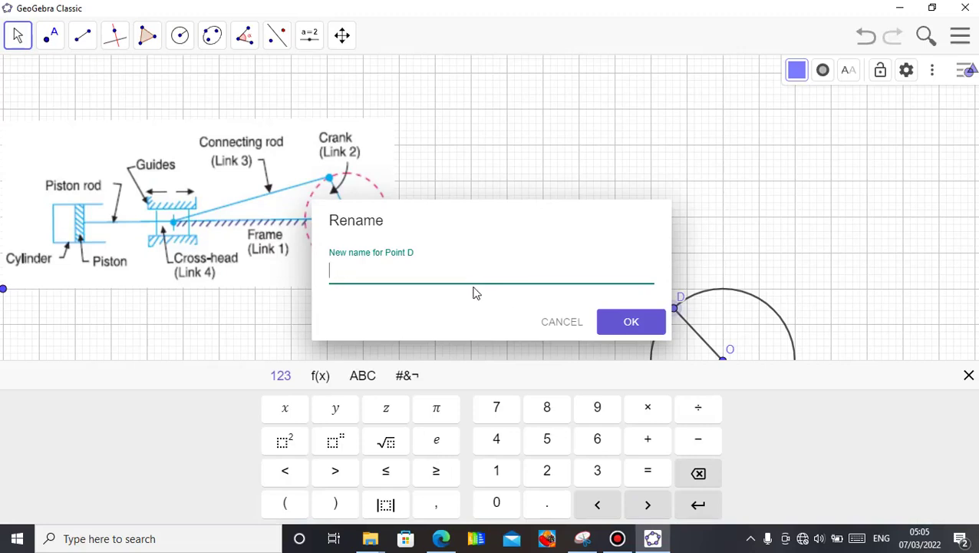
{"action": "left_click", "coordinate": [626, 322]}
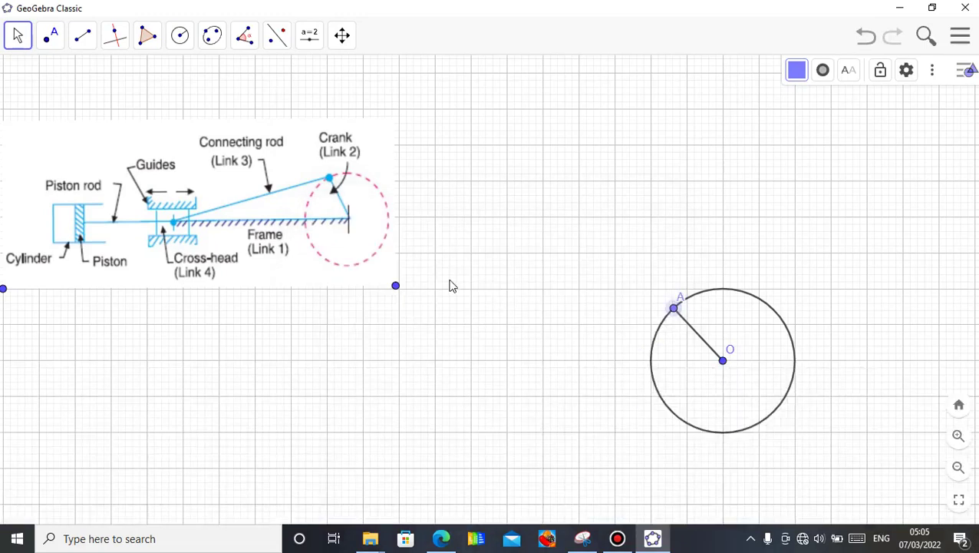
Shift the reference diagram slightly up and to the right, and slide point A along the upper-left arc towards the top.
{"action": "mouse_move", "coordinate": [364, 265]}
{"action": "left_mouse_down"}
{"action": "mouse_move", "coordinate": [373, 259]}
{"action": "mouse_move", "coordinate": [362, 261]}
{"action": "left_mouse_up"}
{"action": "mouse_move", "coordinate": [674, 308]}
{"action": "left_mouse_down"}
{"action": "mouse_move", "coordinate": [700, 290]}
{"action": "mouse_move", "coordinate": [669, 313]}
{"action": "mouse_move", "coordinate": [663, 384]}
{"action": "mouse_move", "coordinate": [766, 428]}
{"action": "mouse_move", "coordinate": [741, 317]}
{"action": "mouse_move", "coordinate": [699, 322]}
{"action": "left_mouse_up"}
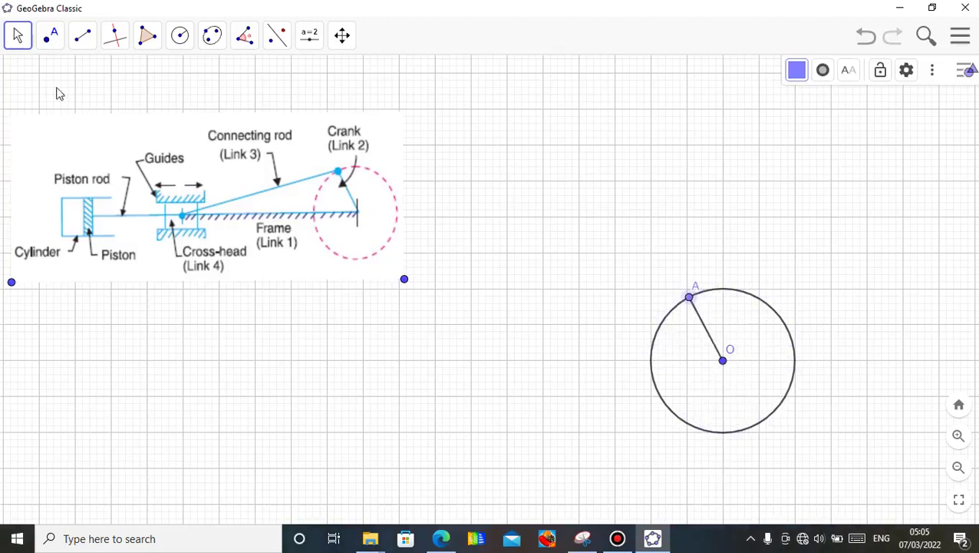
{"action": "left_click", "coordinate": [17, 36]}
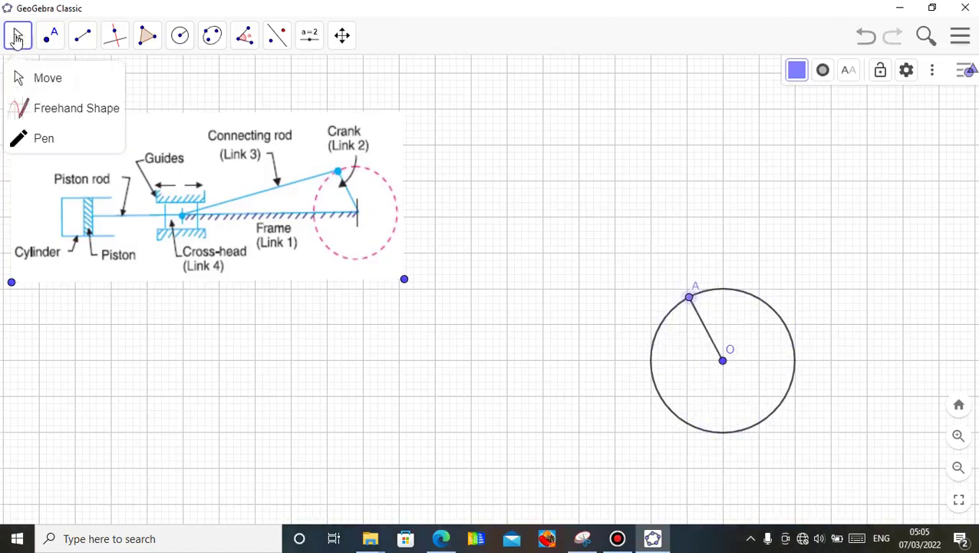
{"action": "left_click", "coordinate": [39, 89]}
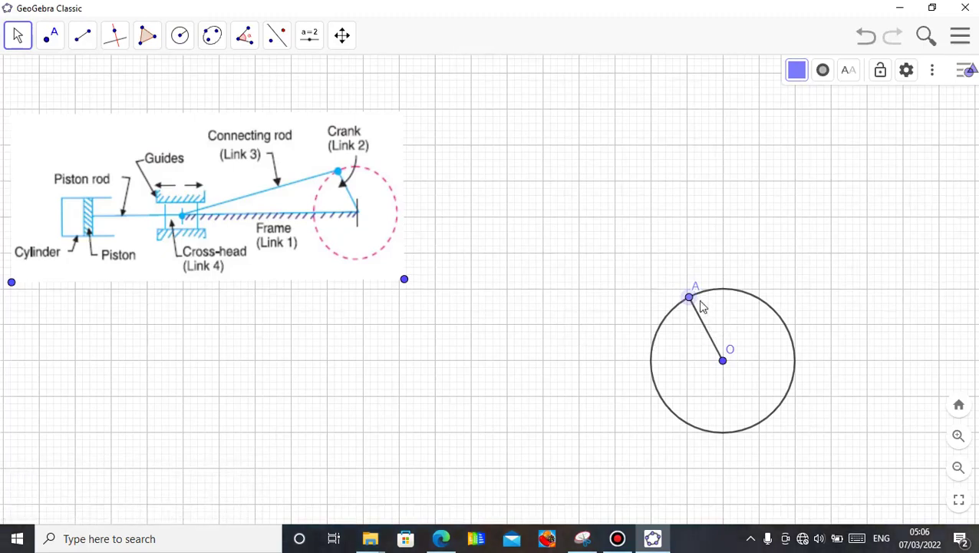
{"action": "left_click_drag", "start_coordinate": [691, 301], "coordinate": [725, 216]}
{"action": "left_click_drag", "start_coordinate": [722, 256], "coordinate": [705, 261]}
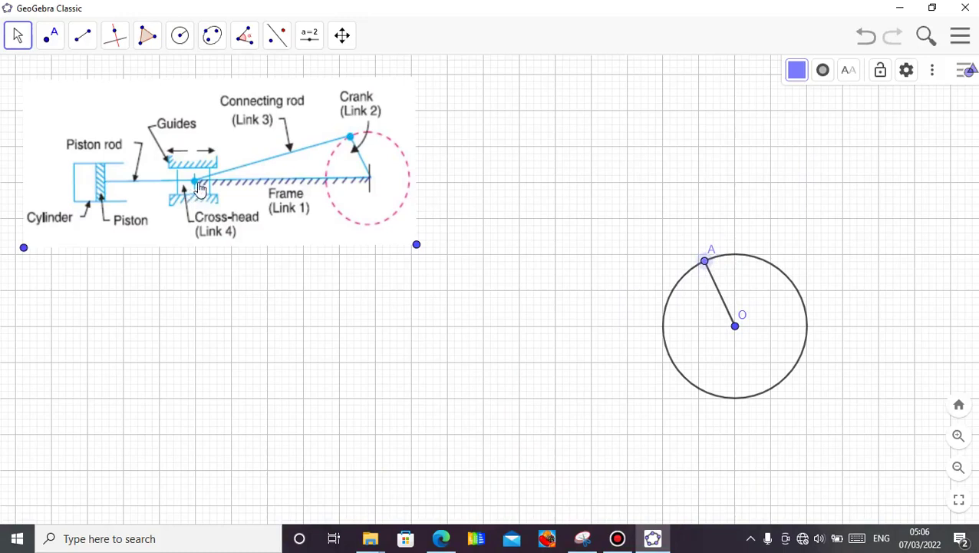
Draw a horizontal line through centre O and a new point to its left, just below the diagram's lower-right corner.
{"action": "left_click", "coordinate": [91, 47]}
{"action": "left_click", "coordinate": [108, 84]}
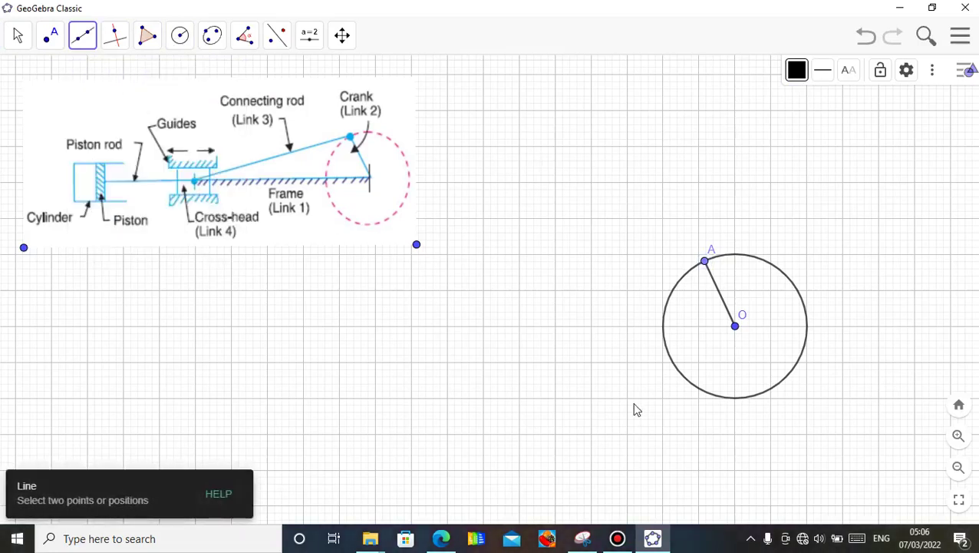
{"action": "left_click", "coordinate": [736, 329]}
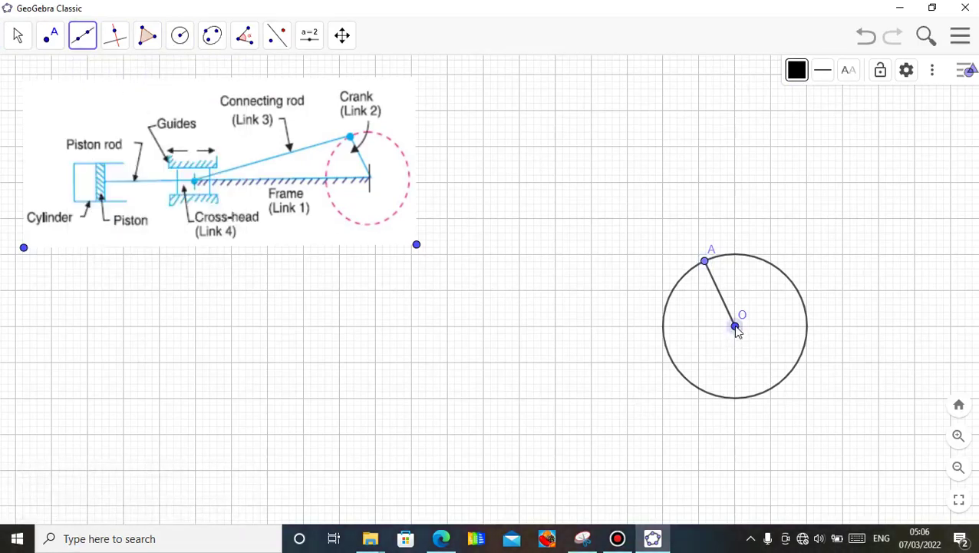
{"action": "left_click", "coordinate": [412, 328]}
Draw a circle of radius 7 centred on point A by centre and radius.
{"action": "left_click", "coordinate": [189, 43]}
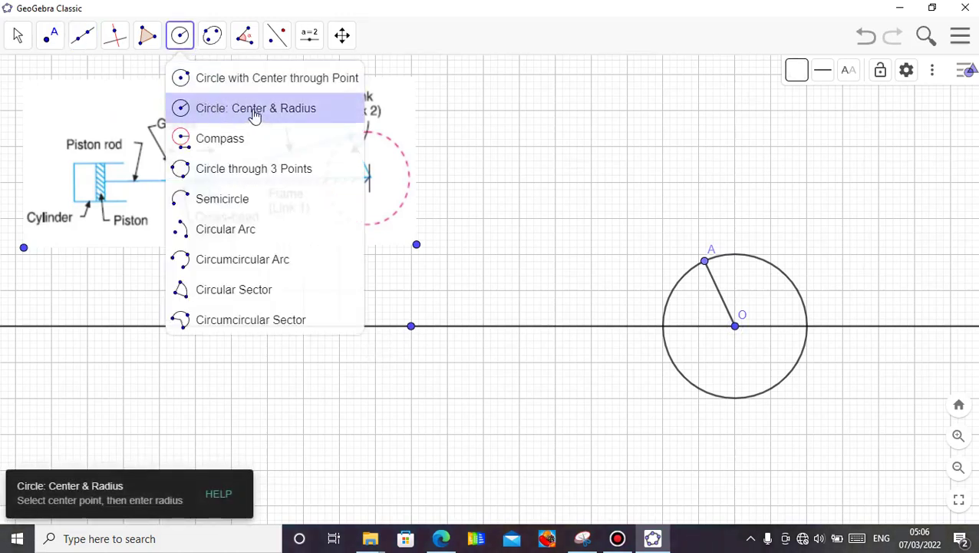
{"action": "left_click", "coordinate": [256, 112]}
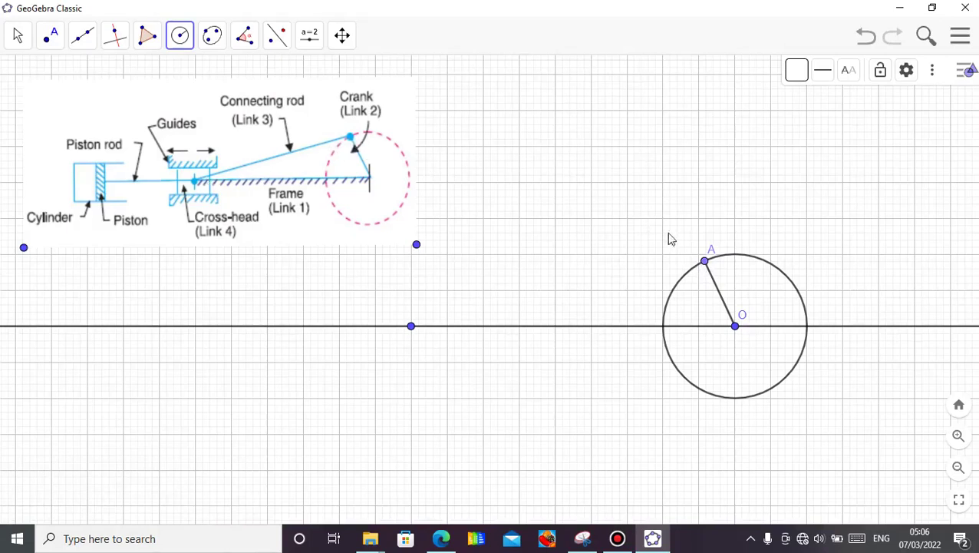
{"action": "left_click", "coordinate": [706, 262]}
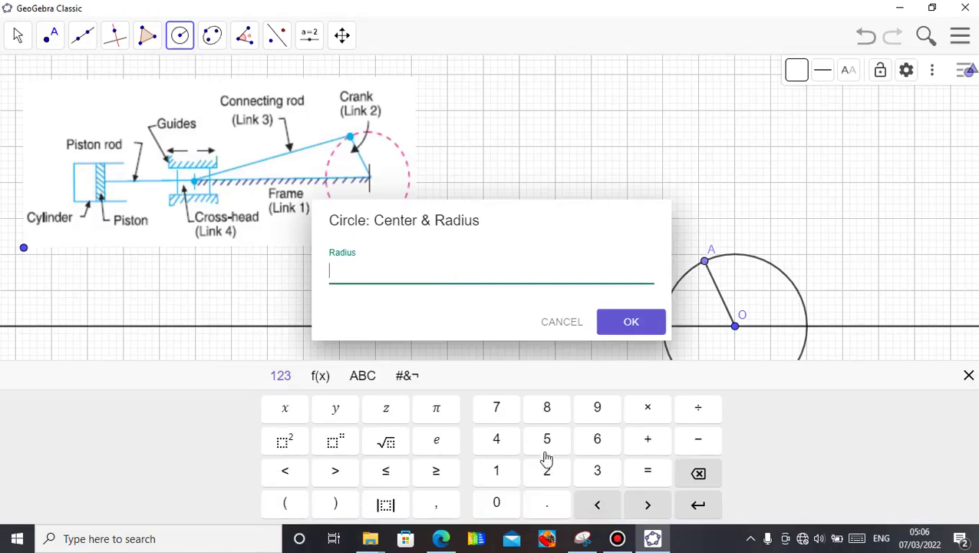
{"action": "left_click", "coordinate": [497, 411]}
{"action": "left_click", "coordinate": [623, 322]}
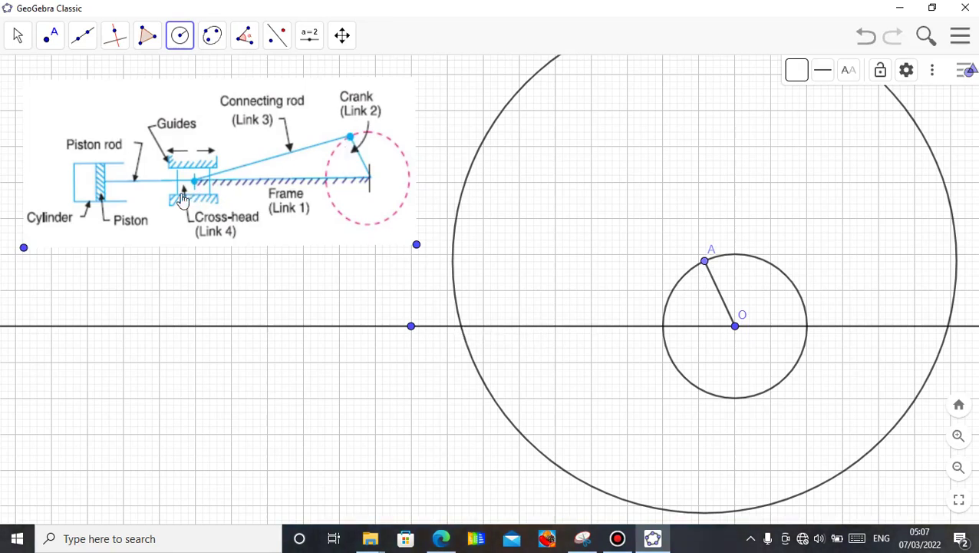
Slide point A down along the small circle's upper-left arc to move the large circle with it.
{"action": "left_click", "coordinate": [19, 38]}
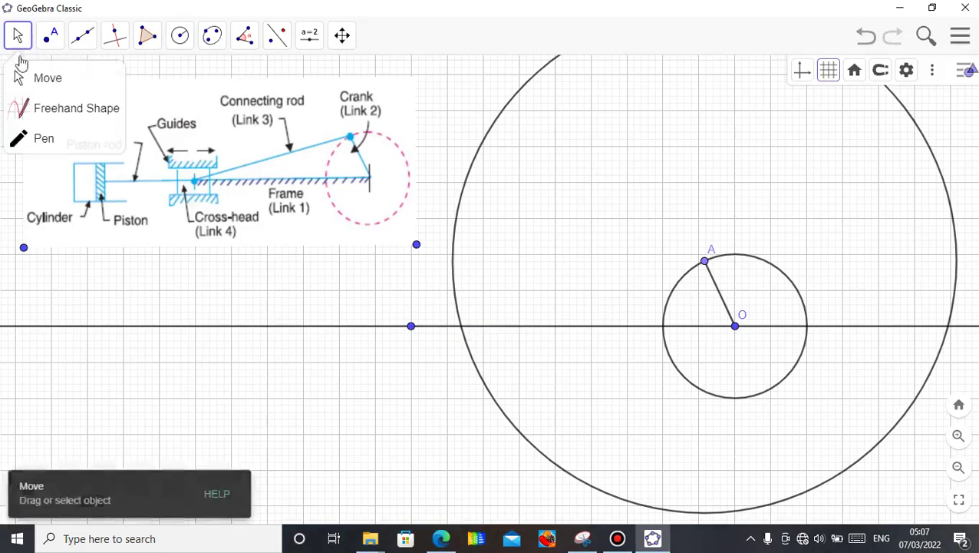
{"action": "left_click", "coordinate": [28, 80]}
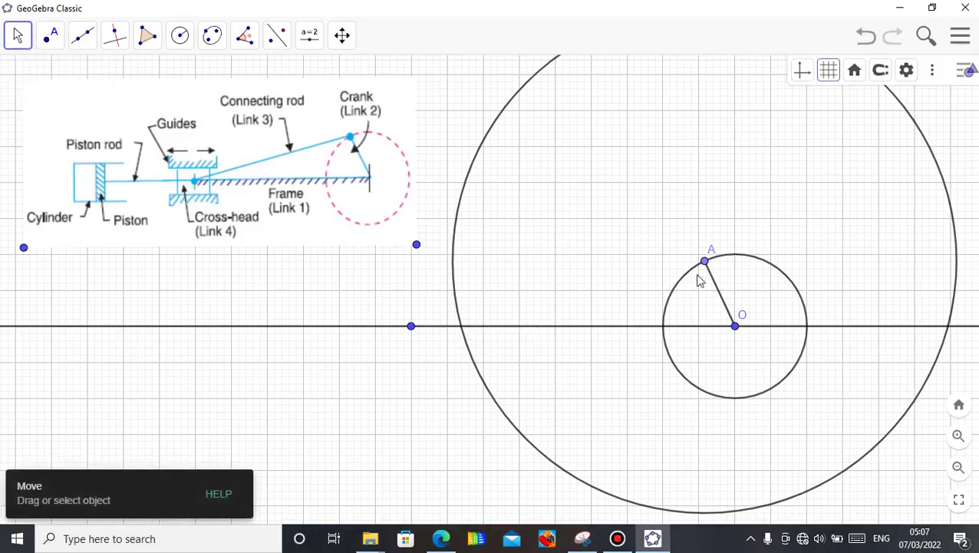
{"action": "left_click_drag", "start_coordinate": [706, 265], "coordinate": [684, 288]}
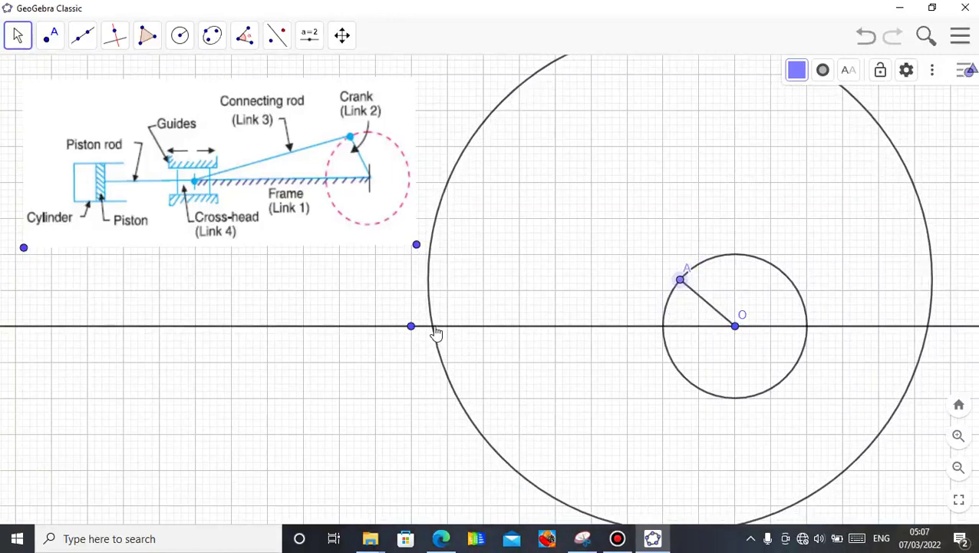
Create the intersection points of the horizontal line and the large circle.
{"action": "left_click", "coordinate": [64, 44]}
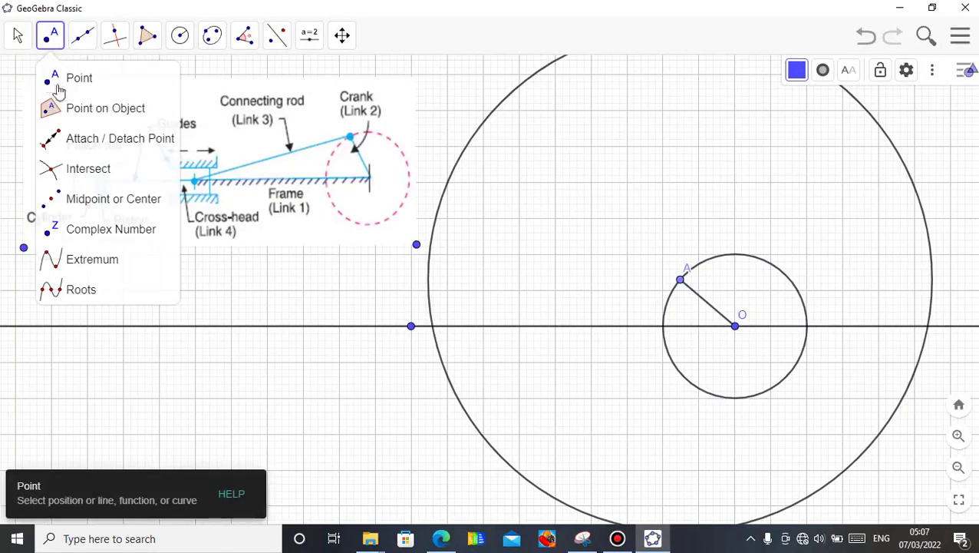
{"action": "left_click", "coordinate": [89, 176]}
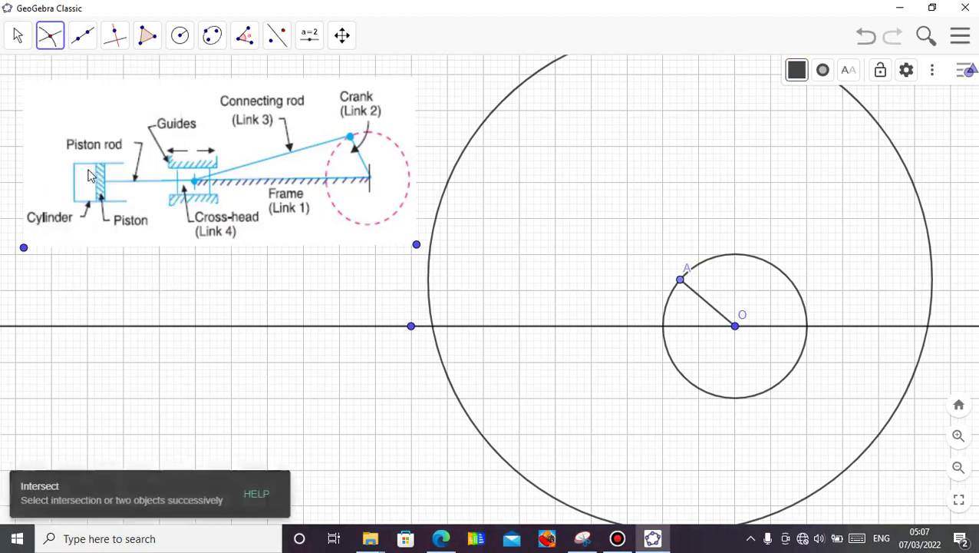
{"action": "left_click", "coordinate": [467, 330]}
{"action": "left_click", "coordinate": [430, 280]}
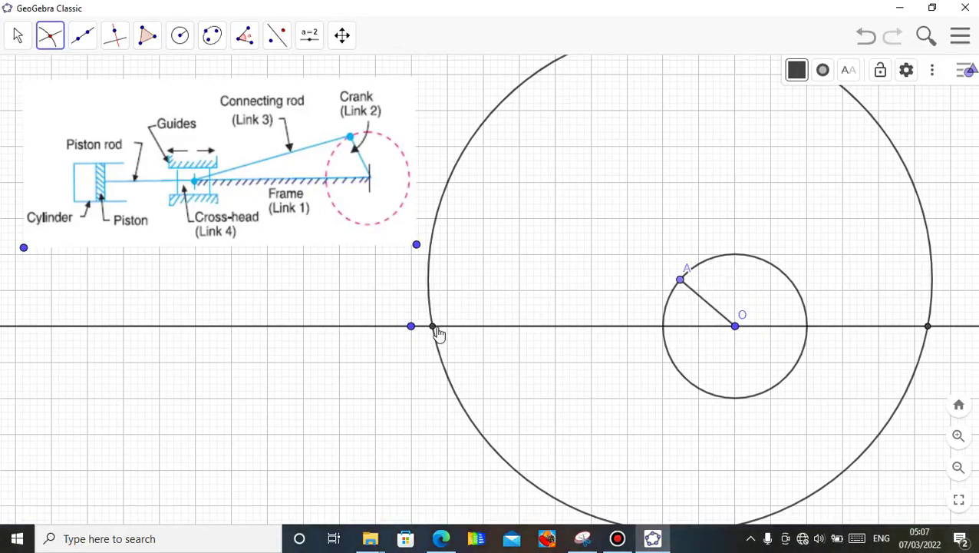
Draw the connecting rod as a segment between point A and the left intersection point.
{"action": "left_click", "coordinate": [92, 38]}
{"action": "left_click", "coordinate": [123, 106]}
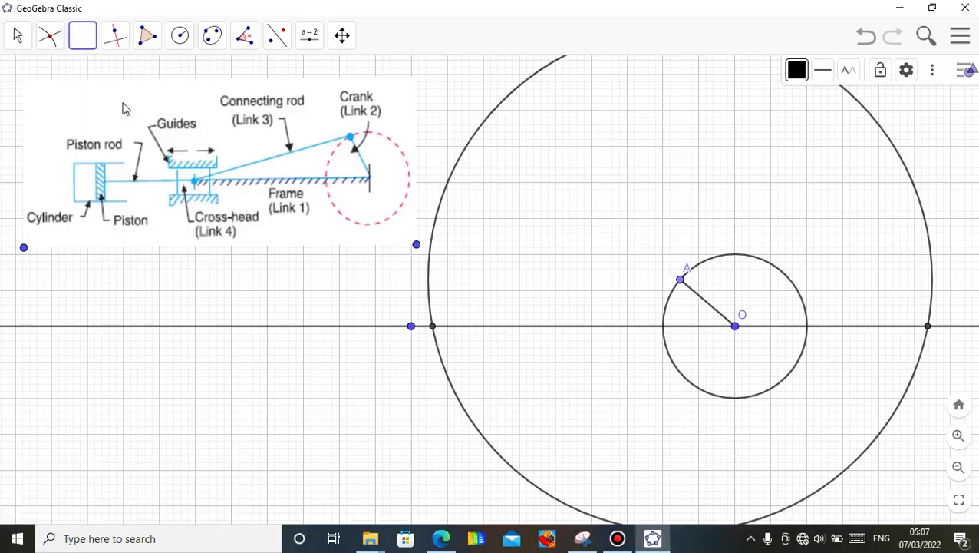
{"action": "left_click", "coordinate": [680, 280]}
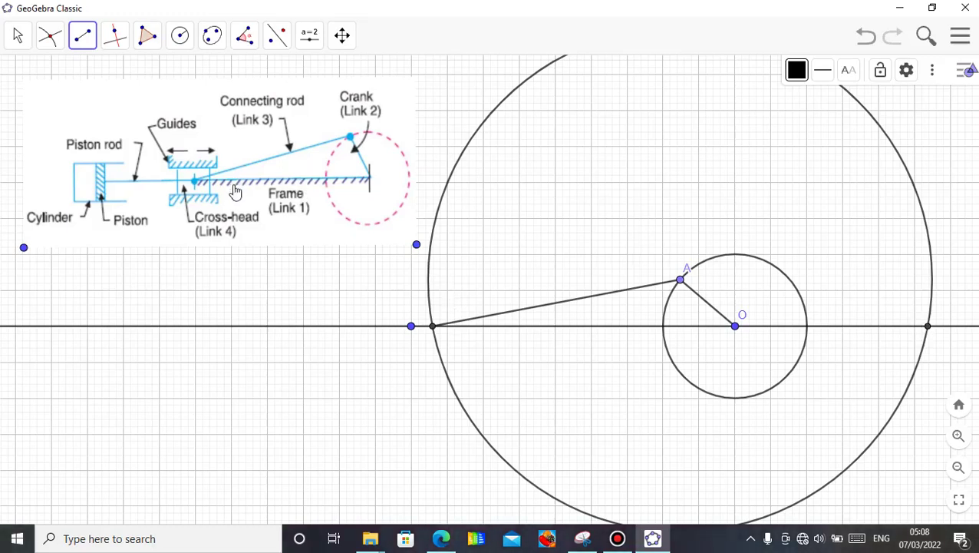
Hide the horizontal line and the large construction circle around point A.
{"action": "left_click", "coordinate": [14, 36]}
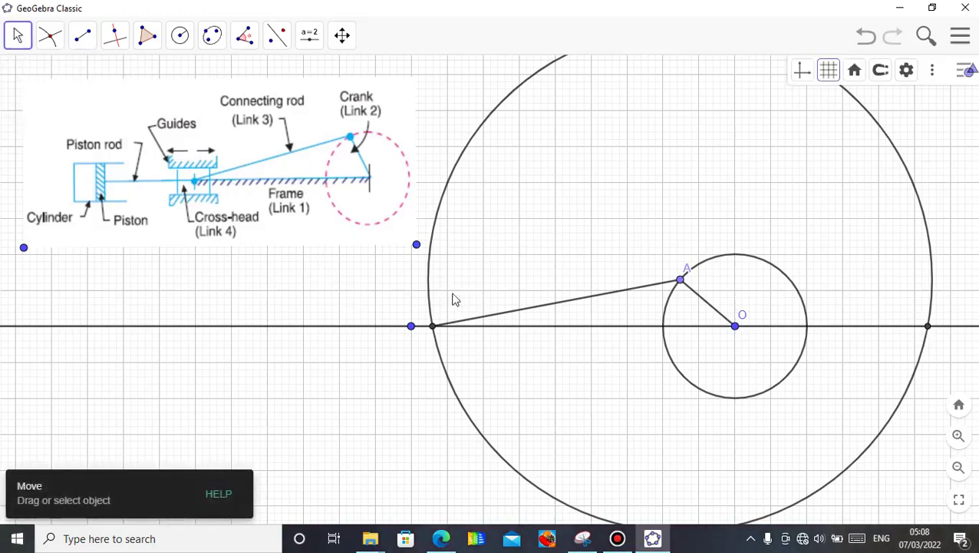
{"action": "right_click", "coordinate": [337, 333]}
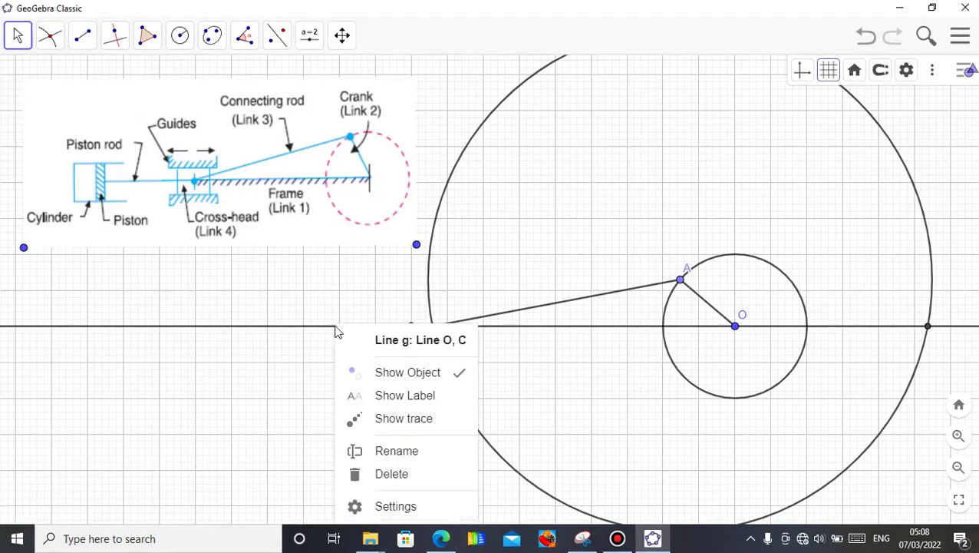
{"action": "left_click", "coordinate": [404, 376]}
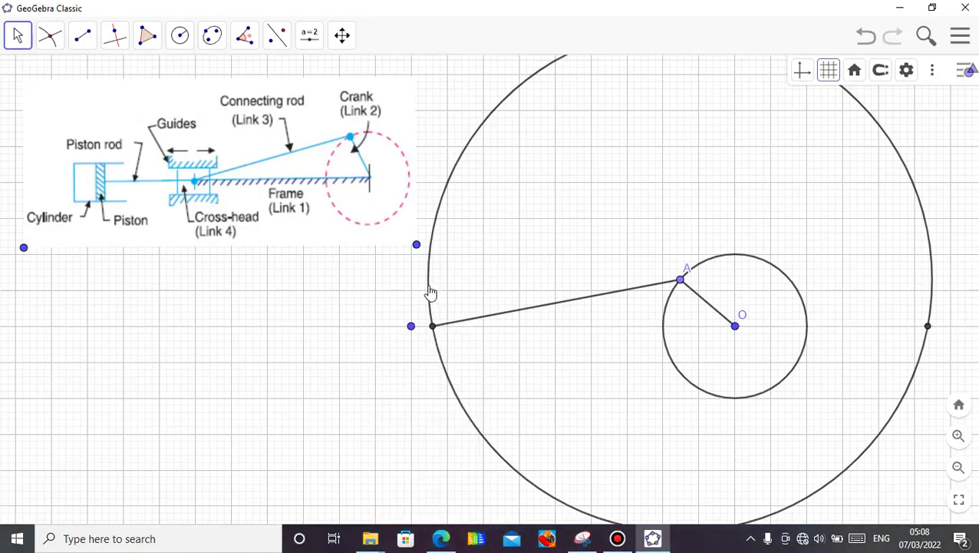
{"action": "right_click", "coordinate": [431, 292]}
{"action": "left_click", "coordinate": [424, 333]}
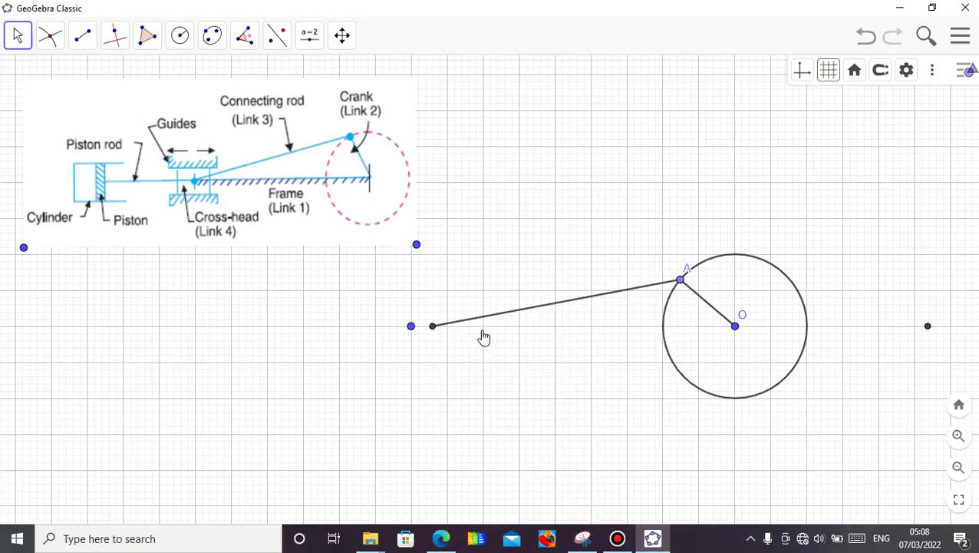
Hide the line's defining point C and the unused right intersection point D.
{"action": "right_click", "coordinate": [411, 327]}
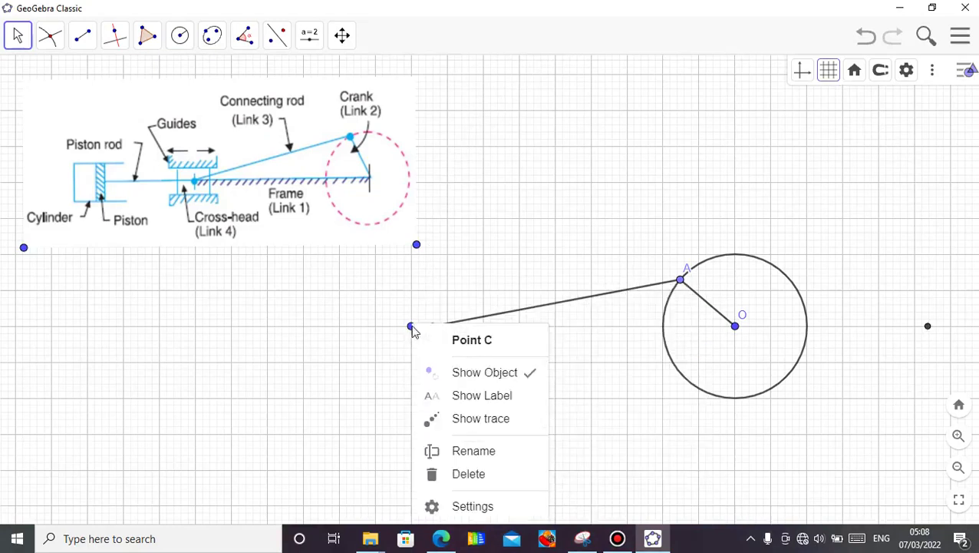
{"action": "left_click", "coordinate": [451, 375]}
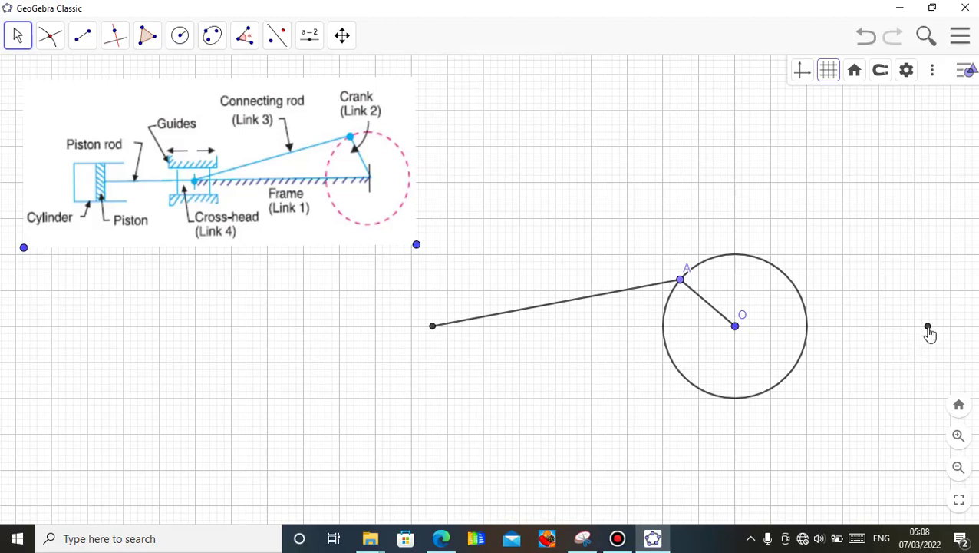
{"action": "right_click", "coordinate": [928, 326]}
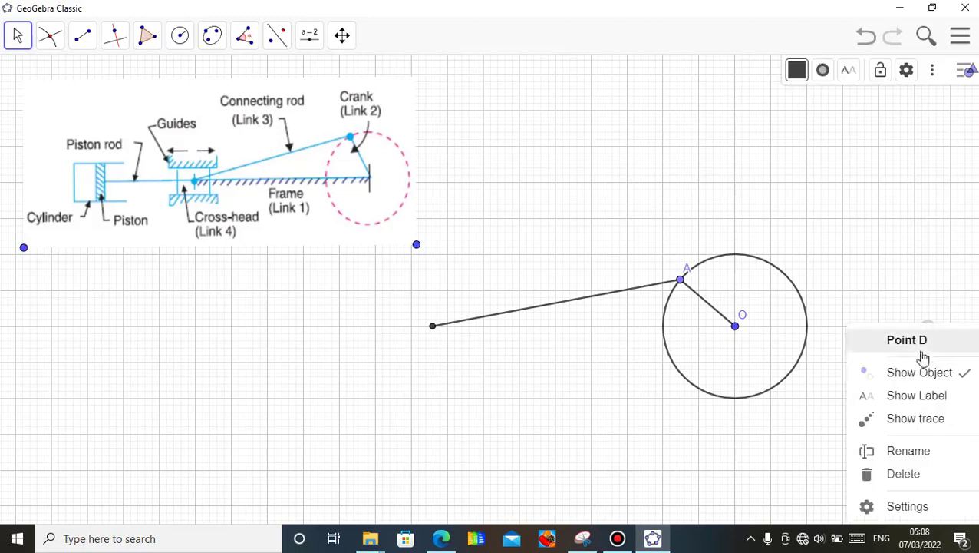
{"action": "left_click", "coordinate": [921, 376]}
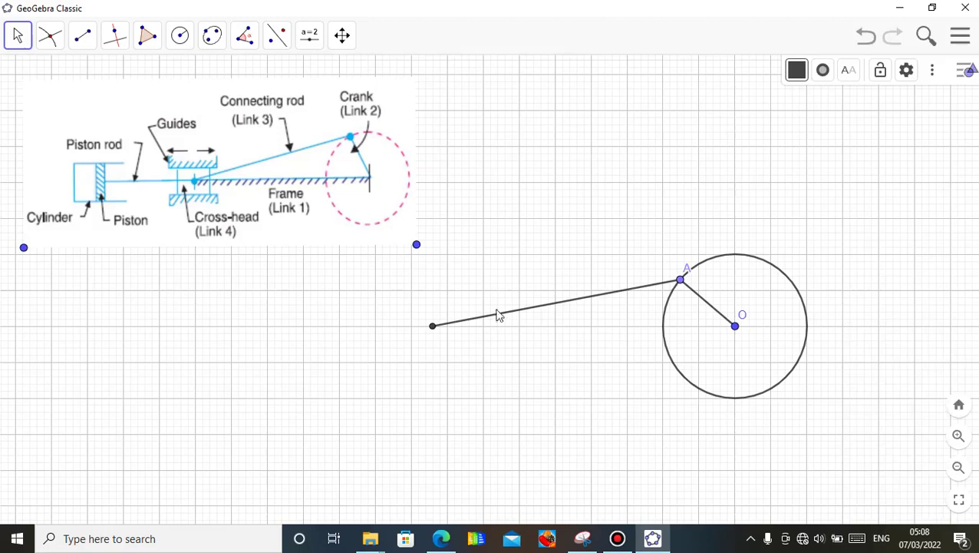
Reposition point A's label and show the name label of the connecting rod's free end point.
{"action": "key", "text": "Escape"}
{"action": "left_click", "coordinate": [683, 270]}
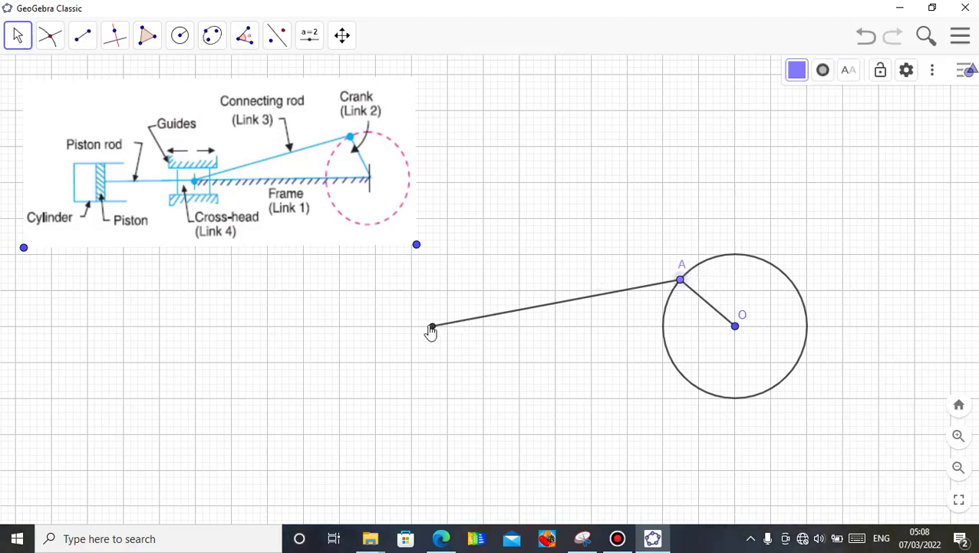
{"action": "left_click", "coordinate": [433, 326]}
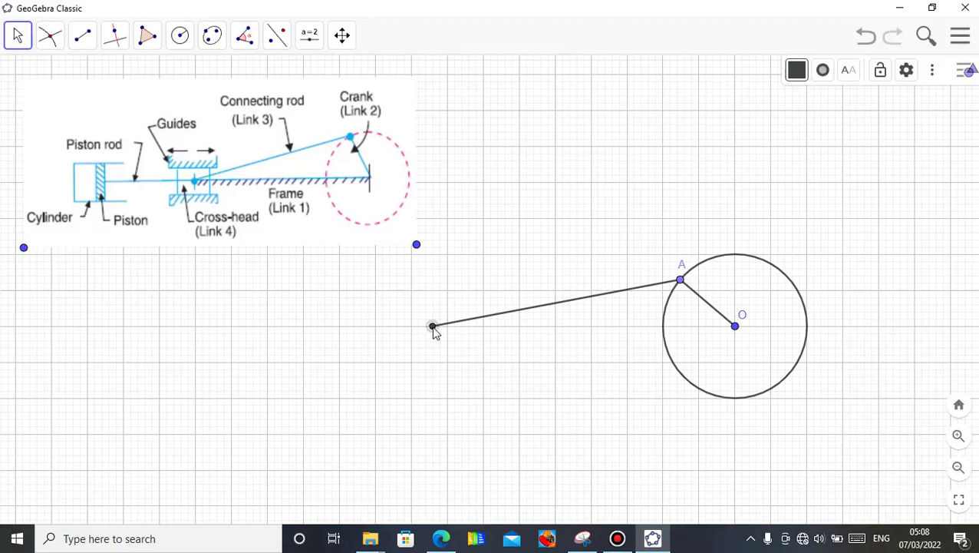
{"action": "left_click", "coordinate": [848, 70]}
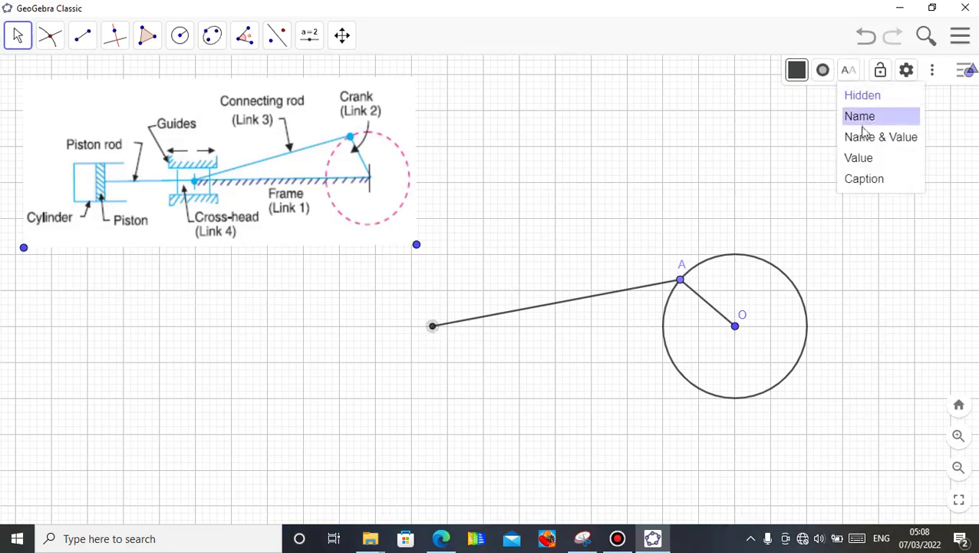
{"action": "left_click", "coordinate": [861, 117]}
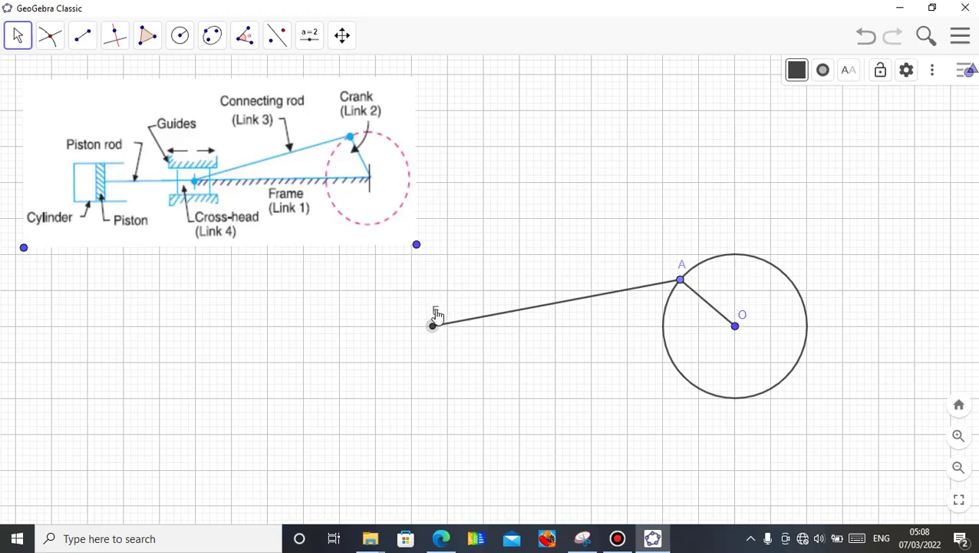
{"action": "left_click", "coordinate": [461, 360]}
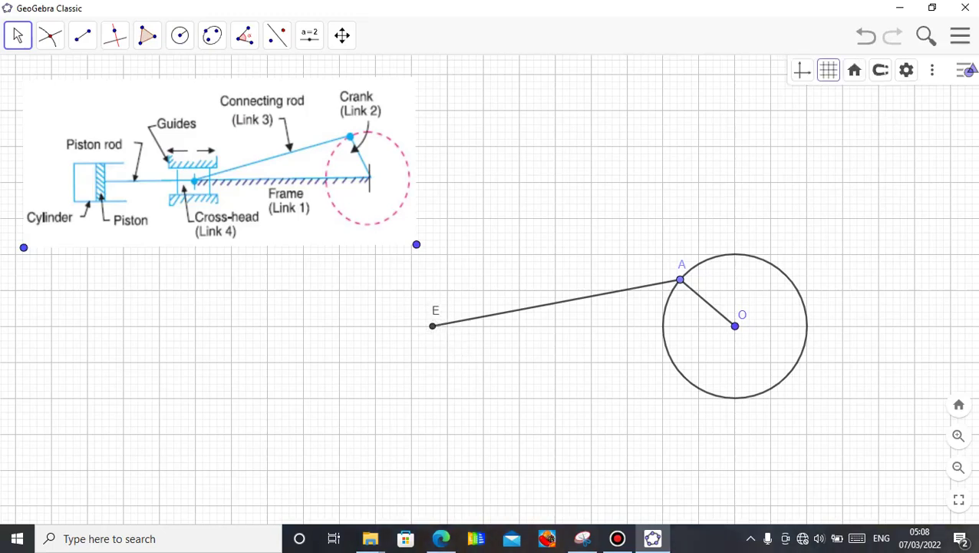
{"action": "left_click", "coordinate": [966, 70]}
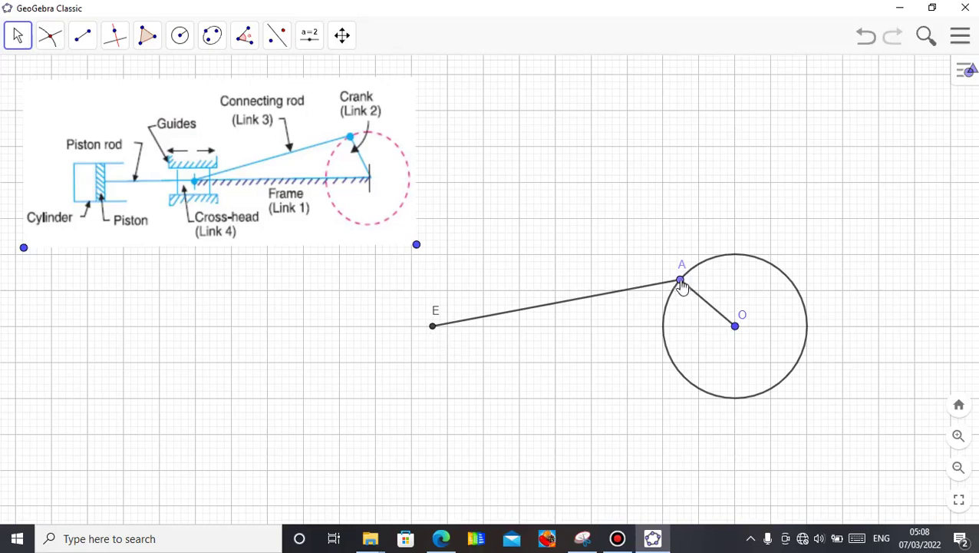
Move point A along the crank circle to test the linkage and turn on the trace of point E.
{"action": "left_click_drag", "start_coordinate": [681, 281], "coordinate": [700, 269]}
{"action": "mouse_move", "coordinate": [703, 272]}
{"action": "left_mouse_down"}
{"action": "mouse_move", "coordinate": [678, 308]}
{"action": "mouse_move", "coordinate": [671, 371]}
{"action": "mouse_move", "coordinate": [711, 393]}
{"action": "mouse_move", "coordinate": [792, 380]}
{"action": "mouse_move", "coordinate": [853, 319]}
{"action": "mouse_move", "coordinate": [830, 280]}
{"action": "mouse_move", "coordinate": [729, 280]}
{"action": "mouse_move", "coordinate": [698, 295]}
{"action": "mouse_move", "coordinate": [703, 288]}
{"action": "left_mouse_up"}
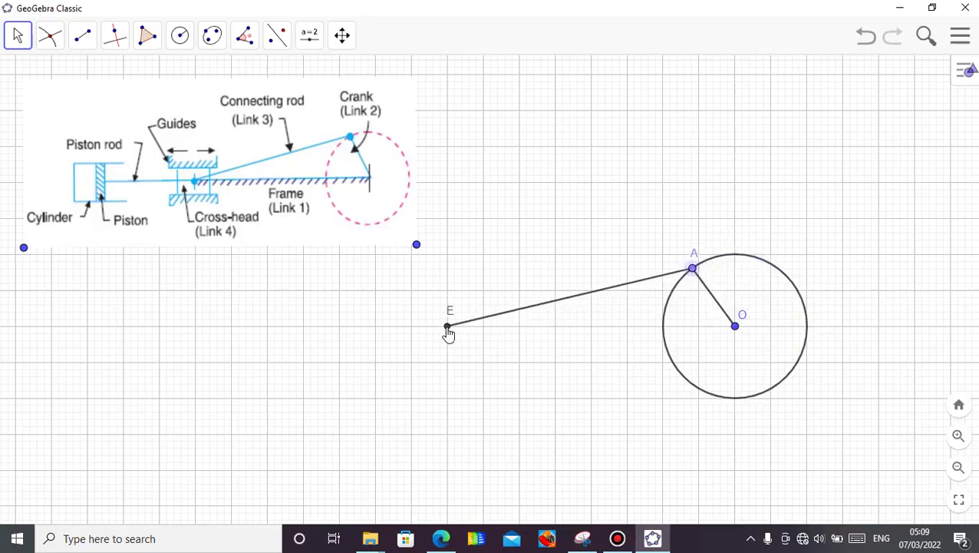
{"action": "right_click", "coordinate": [448, 326]}
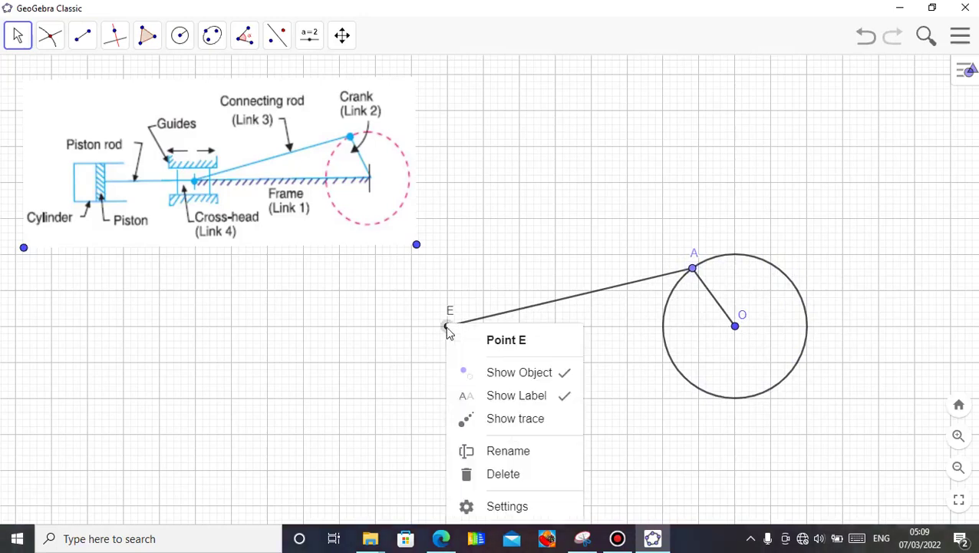
{"action": "left_click", "coordinate": [506, 421]}
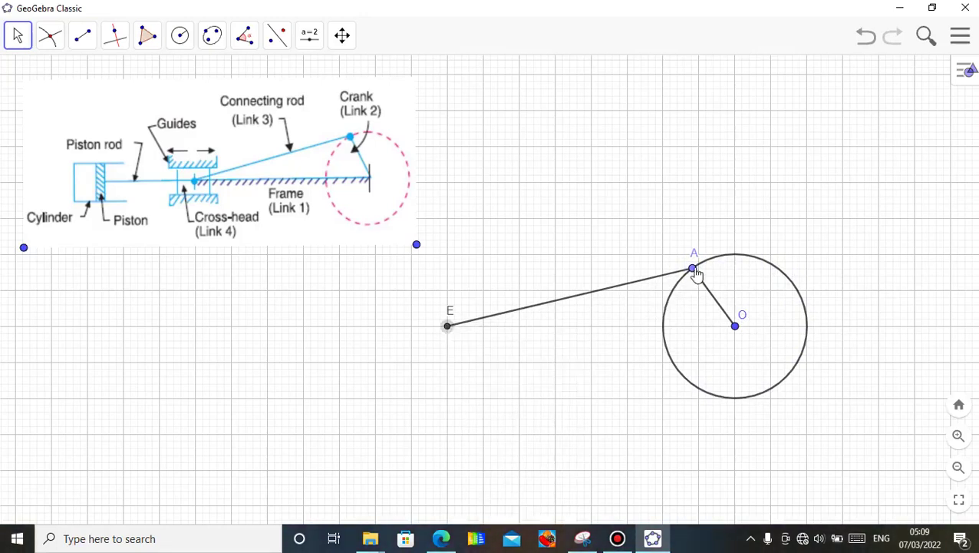
Move point A around the crank circle to trace E's path and start the animation of point A.
{"action": "mouse_move", "coordinate": [693, 277]}
{"action": "left_mouse_down"}
{"action": "mouse_move", "coordinate": [680, 306]}
{"action": "mouse_move", "coordinate": [682, 358]}
{"action": "mouse_move", "coordinate": [726, 404]}
{"action": "mouse_move", "coordinate": [791, 422]}
{"action": "mouse_move", "coordinate": [858, 363]}
{"action": "mouse_move", "coordinate": [873, 315]}
{"action": "mouse_move", "coordinate": [838, 296]}
{"action": "left_mouse_up"}
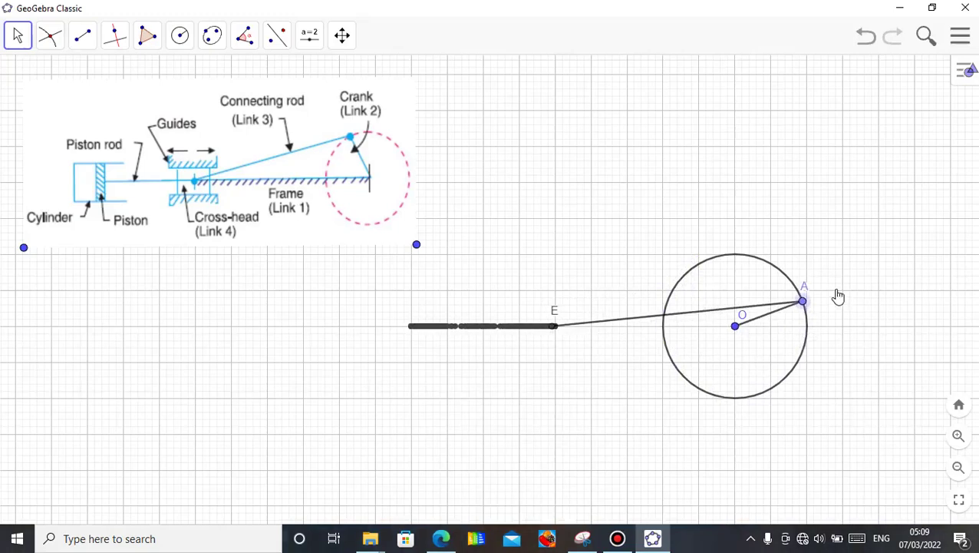
{"action": "mouse_move", "coordinate": [790, 275]}
{"action": "left_mouse_down"}
{"action": "mouse_move", "coordinate": [745, 269]}
{"action": "mouse_move", "coordinate": [694, 290]}
{"action": "left_mouse_up"}
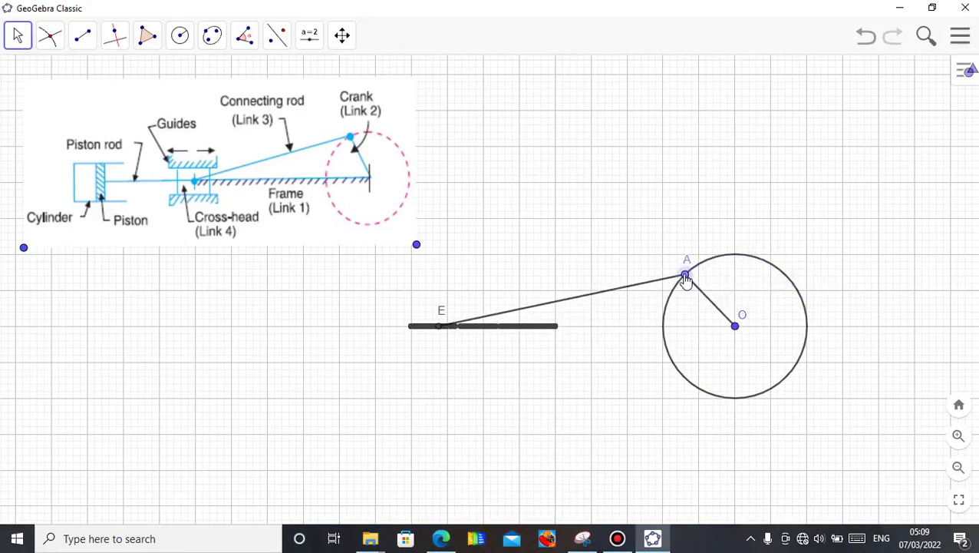
{"action": "right_click", "coordinate": [687, 278]}
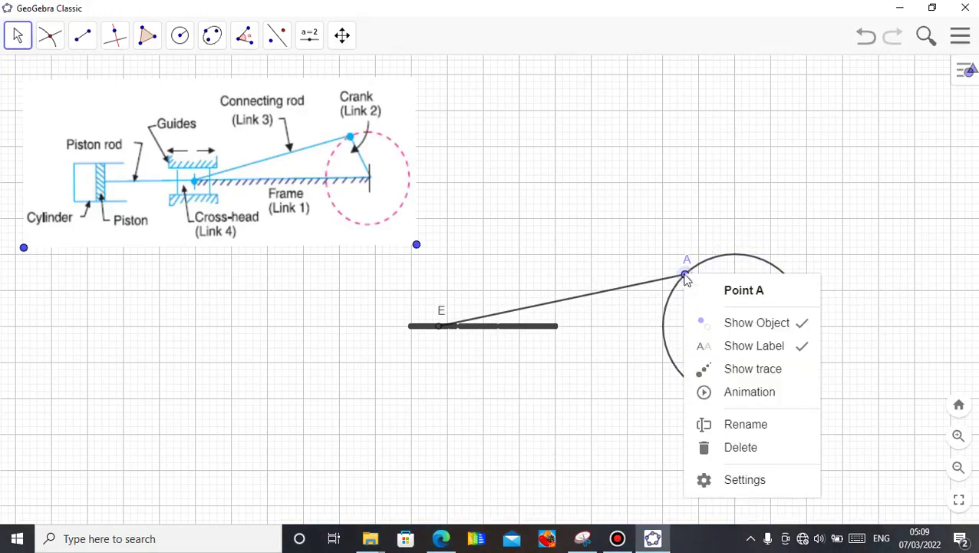
{"action": "left_click", "coordinate": [739, 393]}
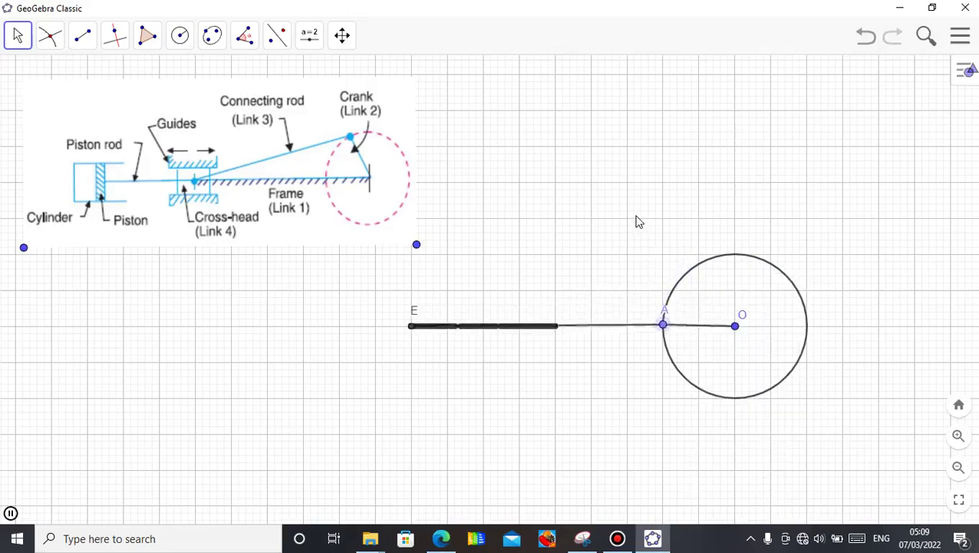
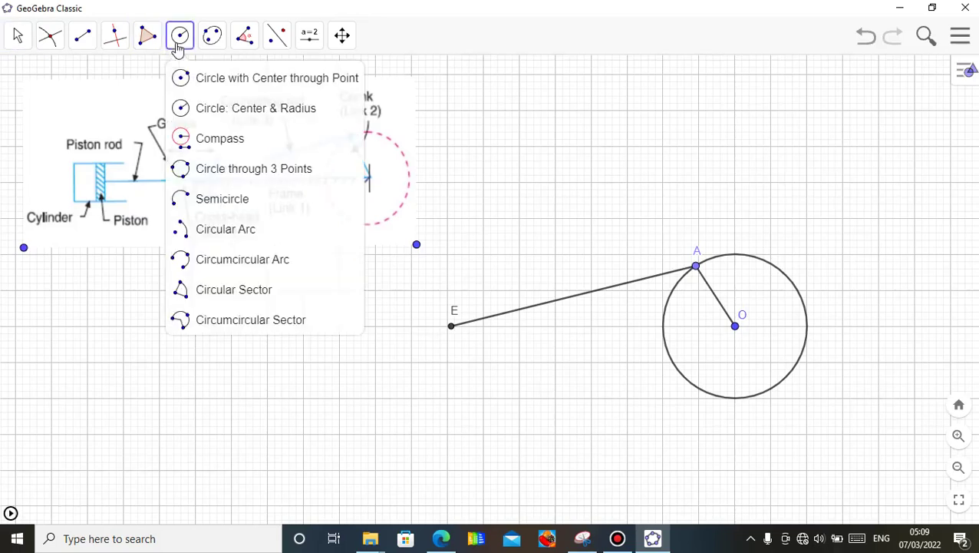
Draw a circle with radius 0.5 centred on point E using Circle: Center & Radius.
{"action": "left_click", "coordinate": [201, 108]}
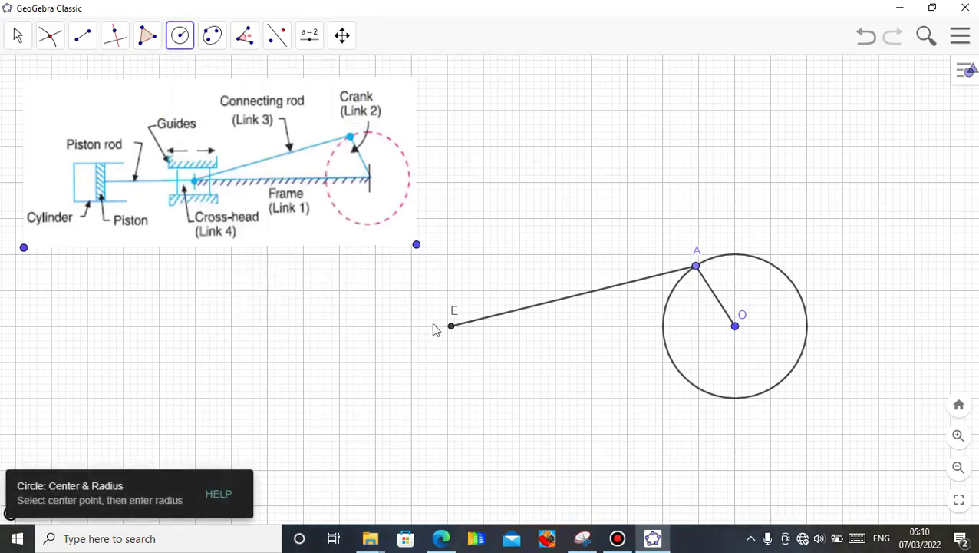
{"action": "left_click", "coordinate": [452, 327]}
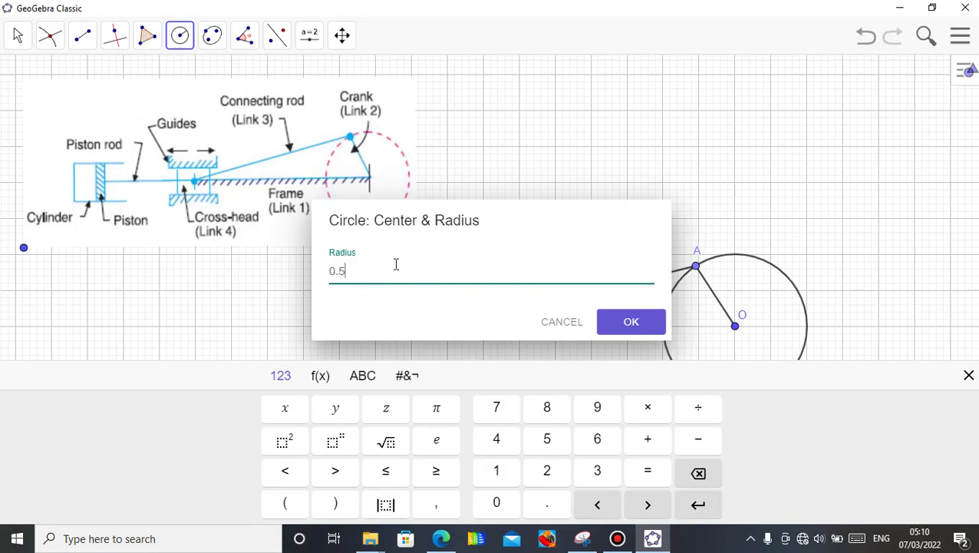
{"action": "left_click", "coordinate": [621, 324]}
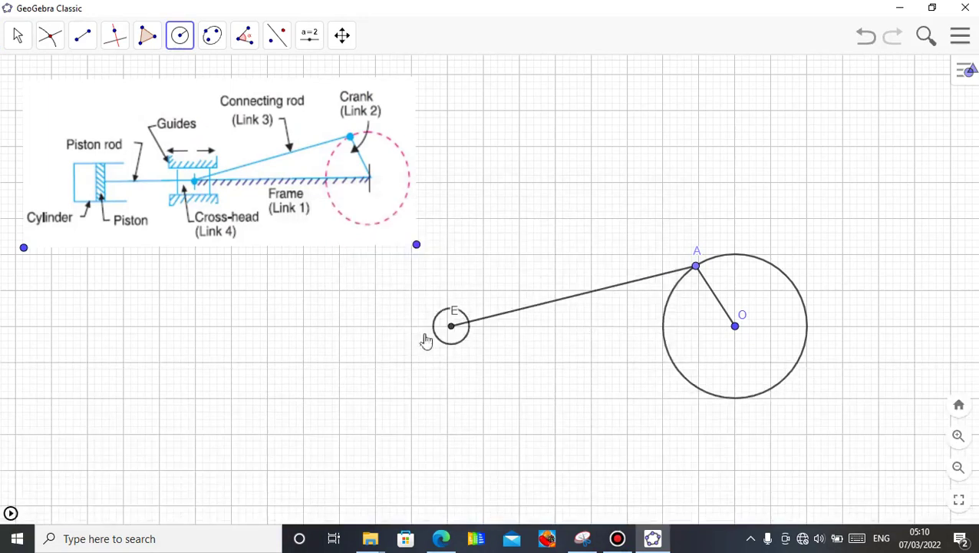
{"action": "left_click", "coordinate": [467, 307]}
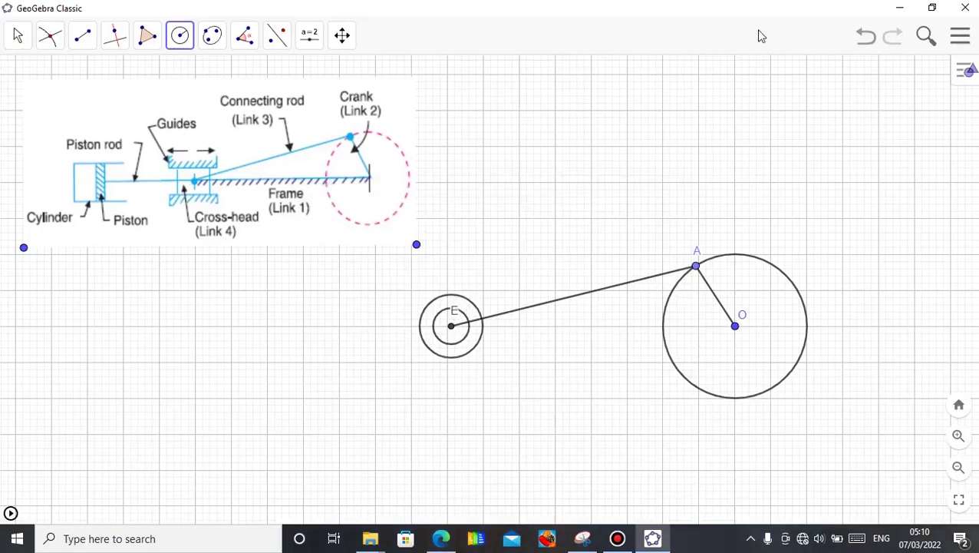
{"action": "left_click", "coordinate": [867, 39]}
{"action": "left_click", "coordinate": [19, 36]}
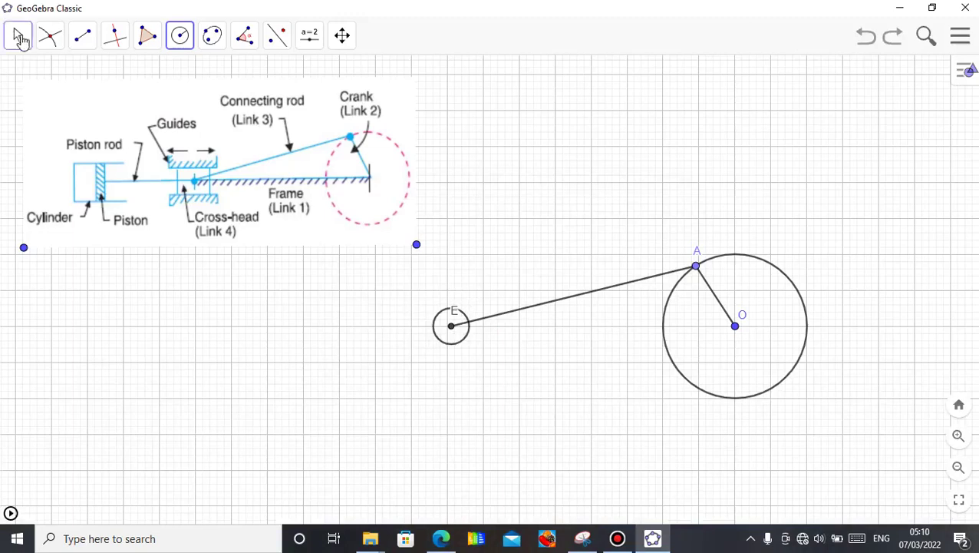
Draw a rectangular piston polygon around point E with all four vertices on the small circle.
{"action": "left_click", "coordinate": [148, 42]}
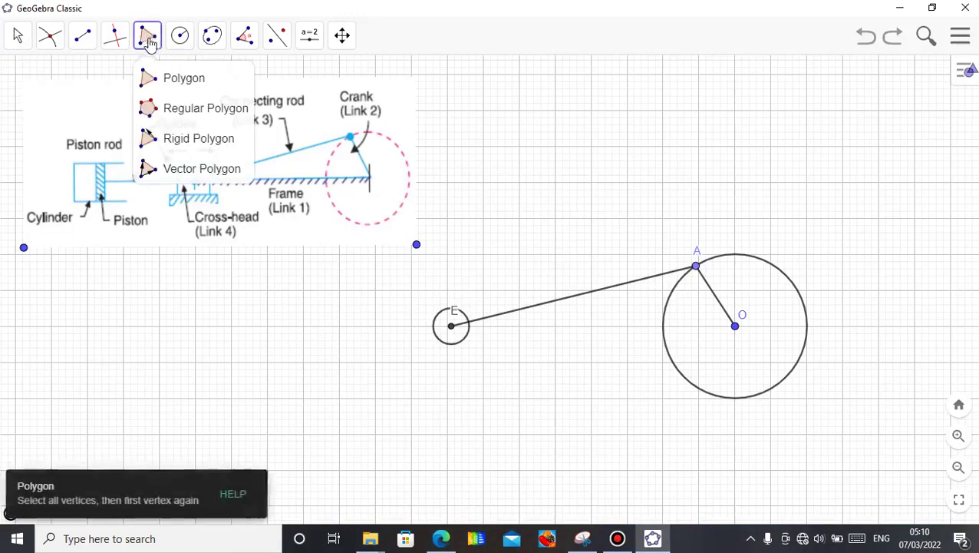
{"action": "left_click", "coordinate": [174, 78]}
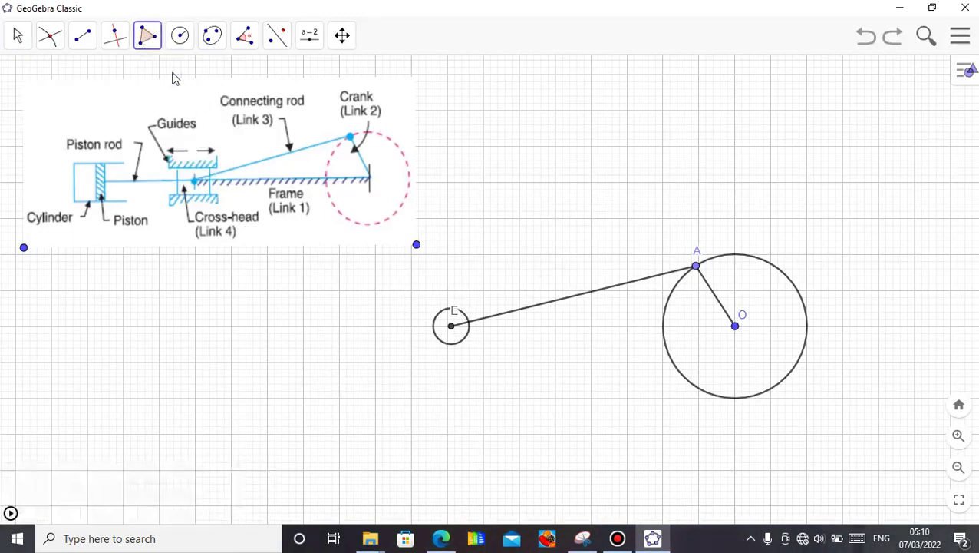
{"action": "left_click", "coordinate": [439, 313]}
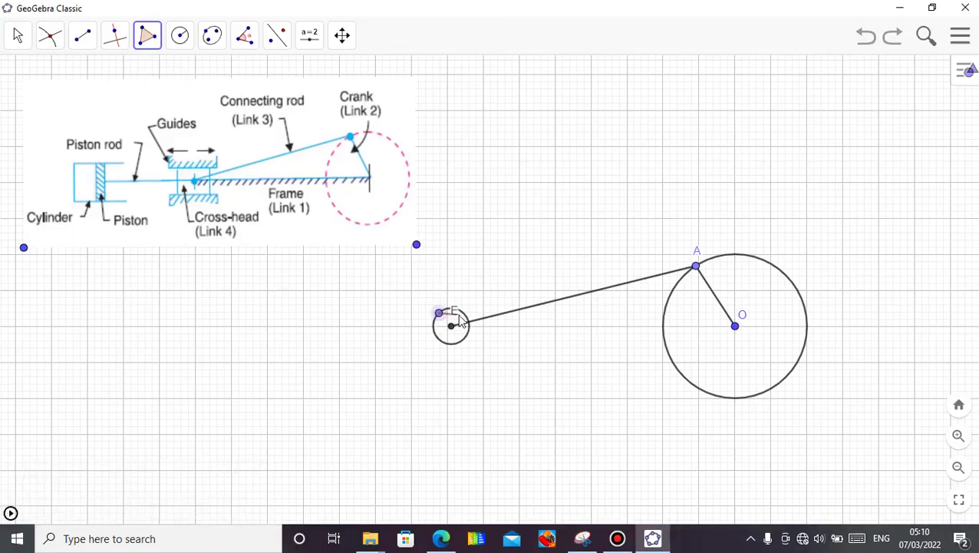
{"action": "left_click", "coordinate": [463, 314]}
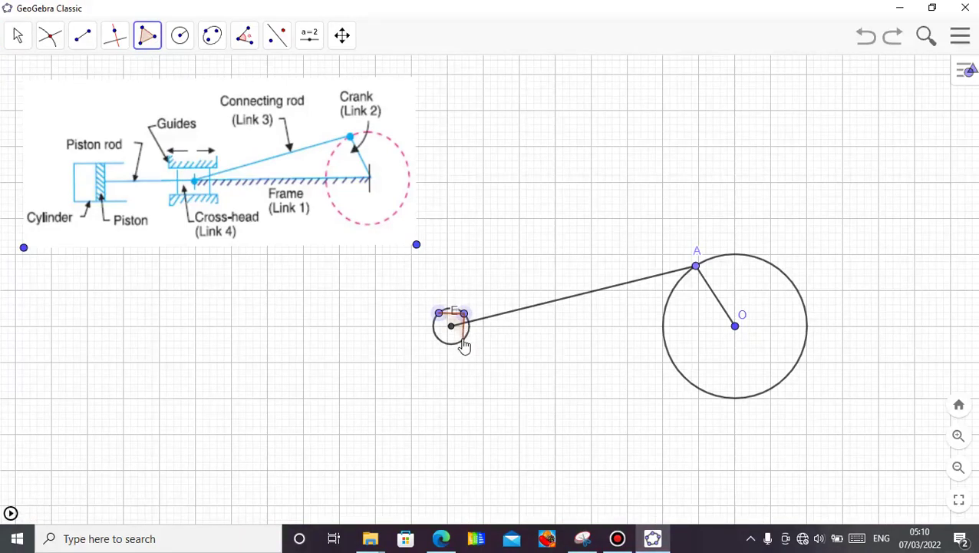
{"action": "left_click", "coordinate": [464, 339]}
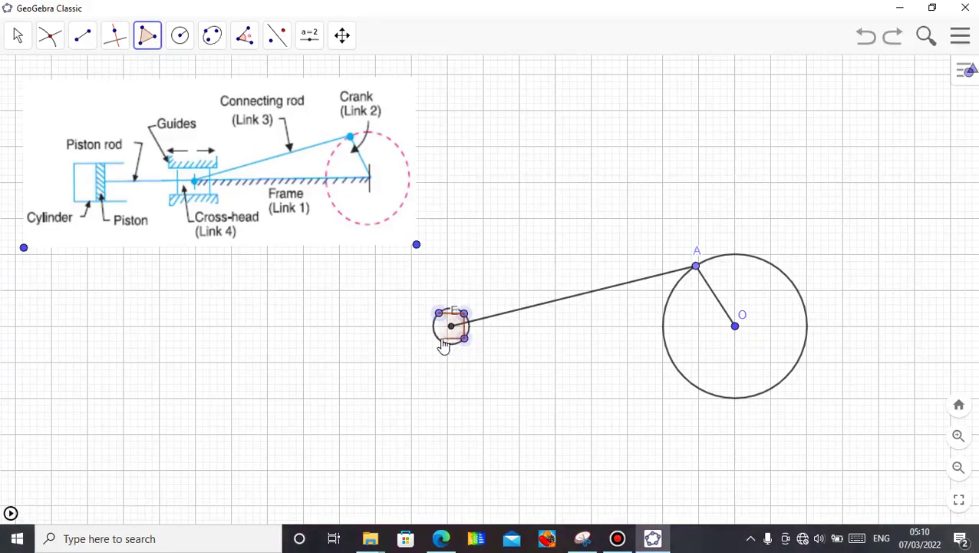
{"action": "left_click", "coordinate": [437, 339]}
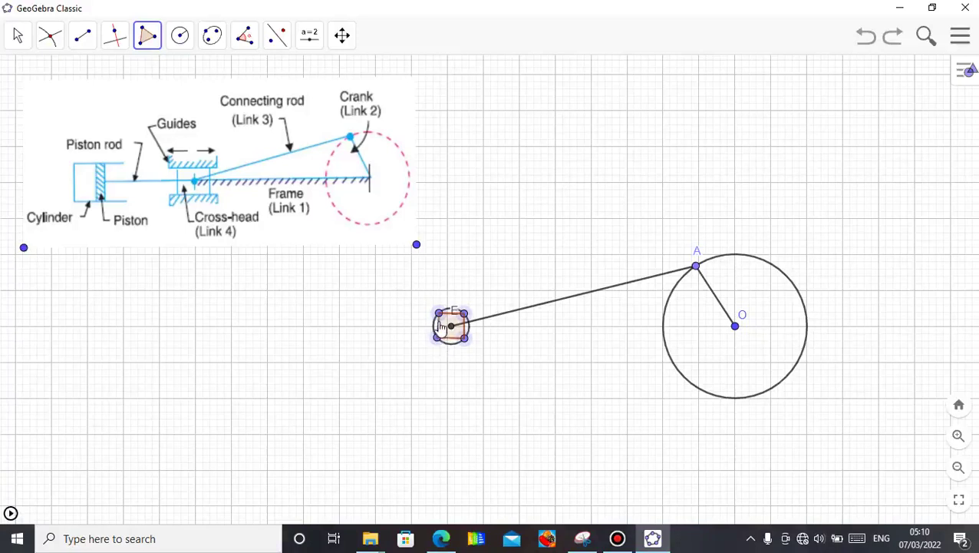
{"action": "left_click", "coordinate": [438, 314]}
{"action": "left_click", "coordinate": [19, 36]}
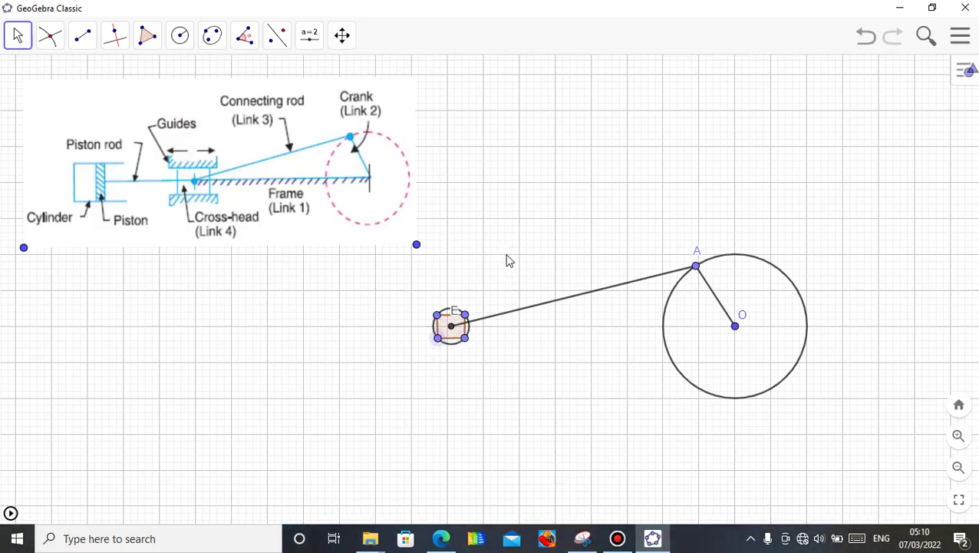
Hide the piston polygon's four vertices and the small construction circle around point E.
{"action": "right_click", "coordinate": [438, 316]}
{"action": "left_click", "coordinate": [483, 351]}
{"action": "right_click", "coordinate": [439, 340]}
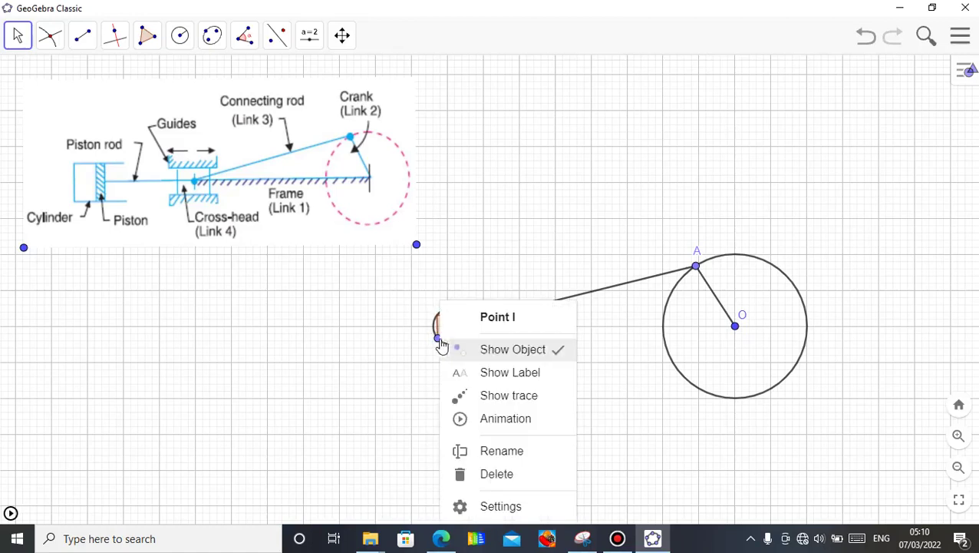
{"action": "left_click", "coordinate": [491, 353]}
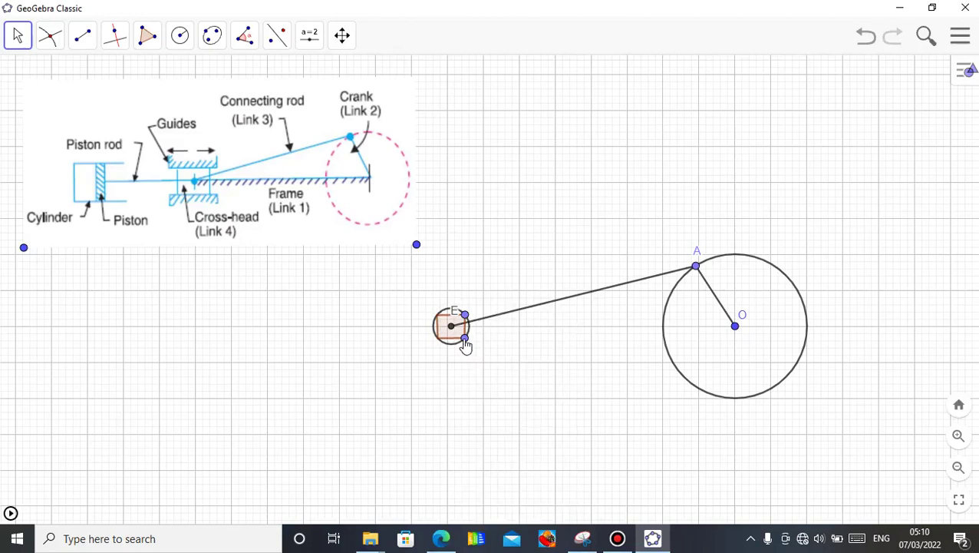
{"action": "right_click", "coordinate": [465, 340]}
{"action": "left_click", "coordinate": [495, 353]}
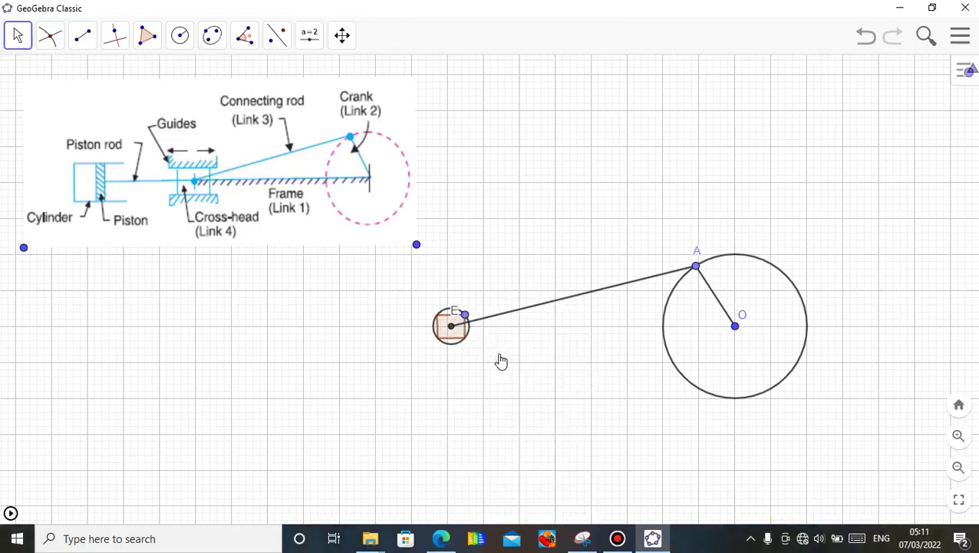
{"action": "right_click", "coordinate": [466, 317]}
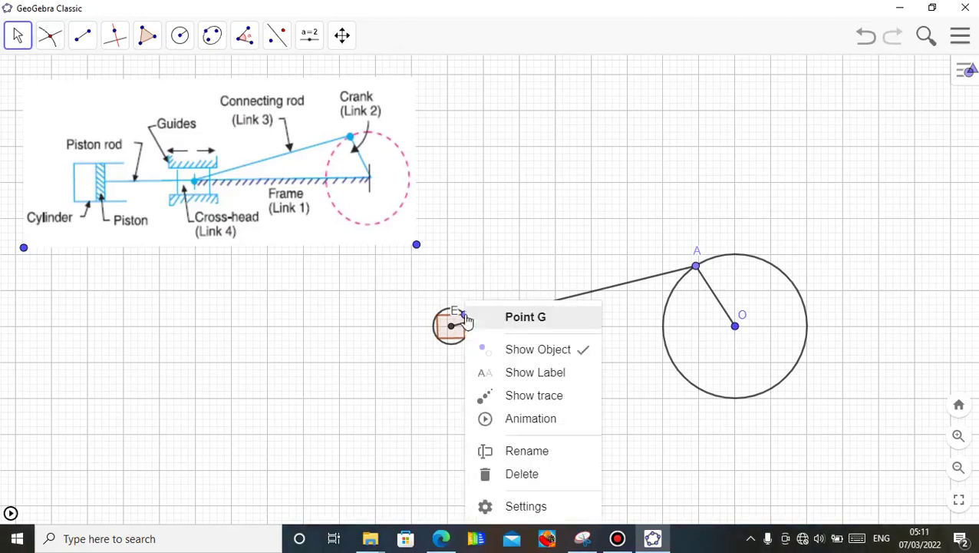
{"action": "left_click", "coordinate": [514, 350]}
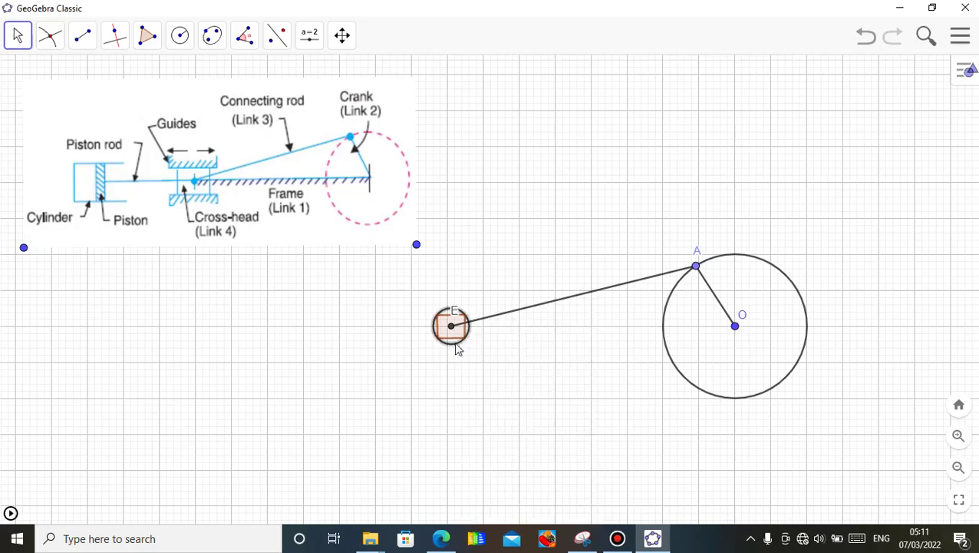
{"action": "right_click", "coordinate": [456, 349]}
{"action": "left_click", "coordinate": [514, 379]}
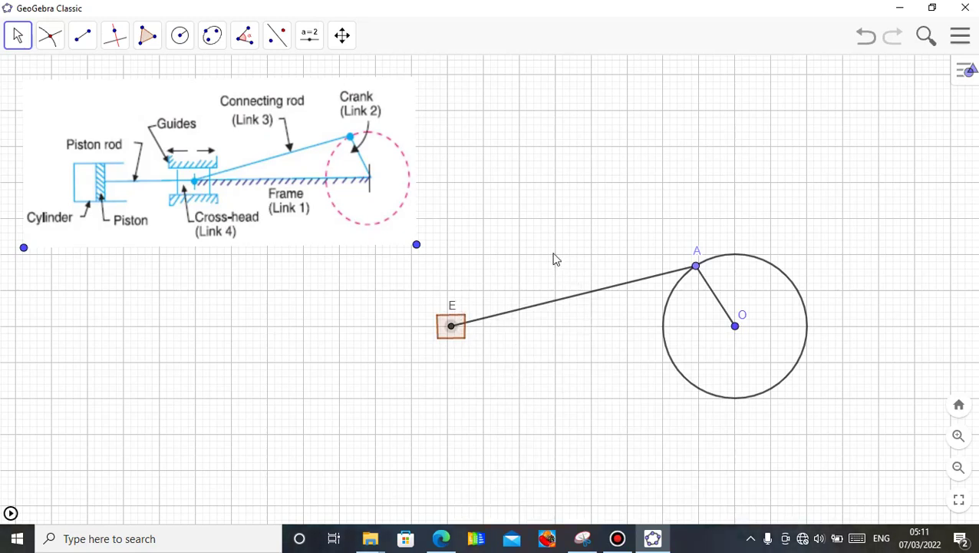
Turn off the trace of point E and run the crank animation after moving point A along its circle.
{"action": "right_click", "coordinate": [452, 328]}
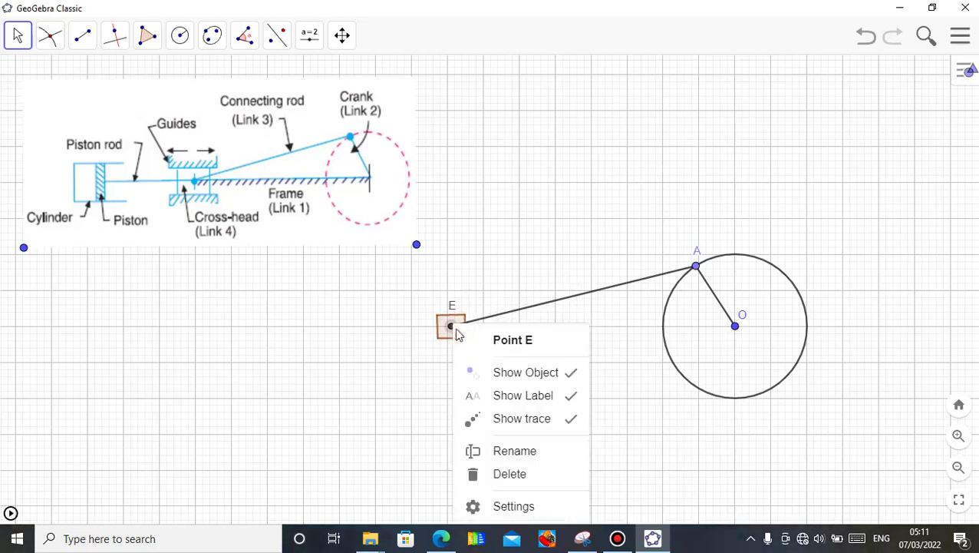
{"action": "left_click", "coordinate": [520, 421]}
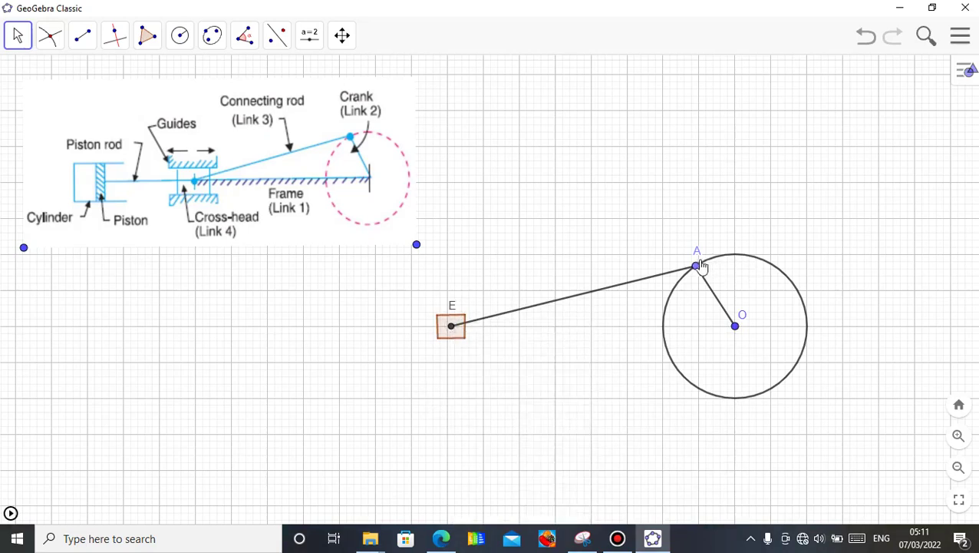
{"action": "left_click_drag", "start_coordinate": [696, 268], "coordinate": [678, 285]}
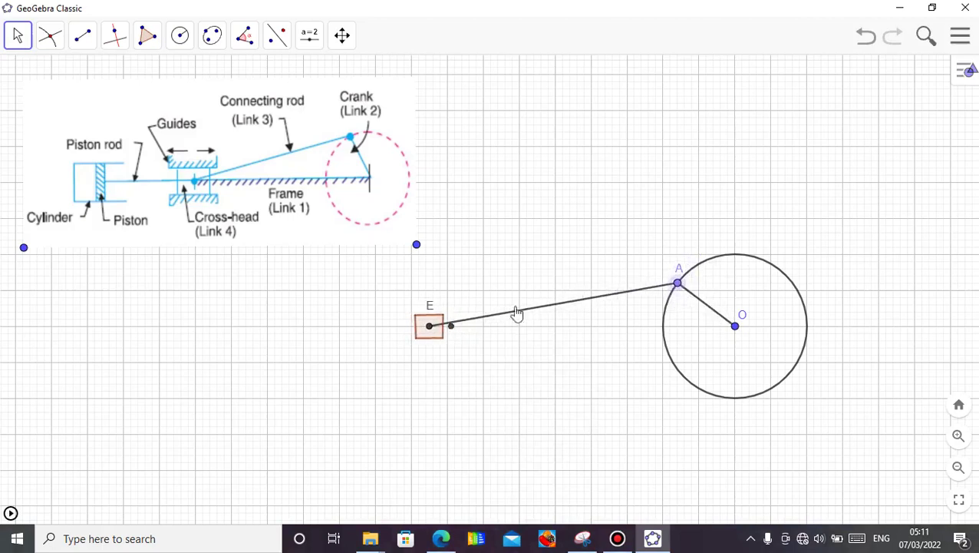
{"action": "left_click", "coordinate": [10, 512]}
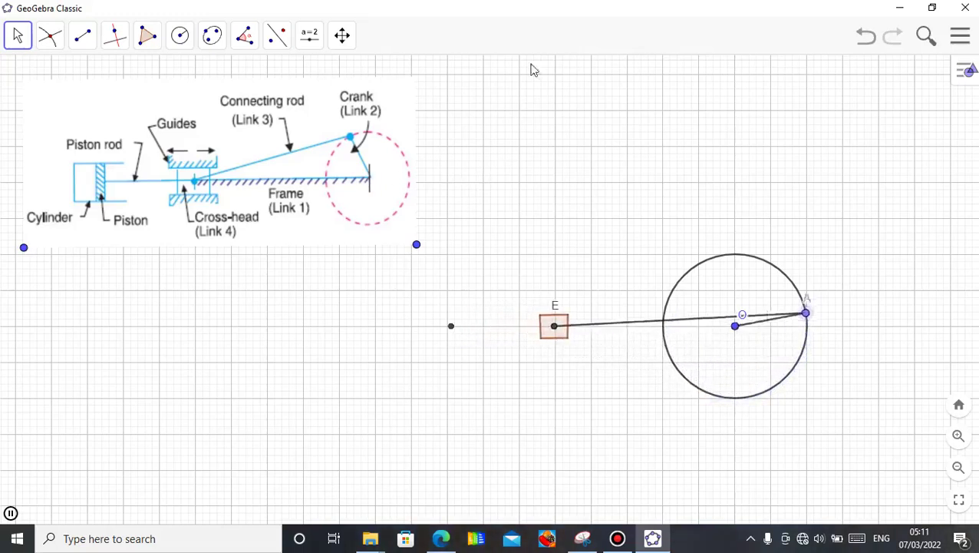
{"action": "mouse_move", "coordinate": [546, 6]}
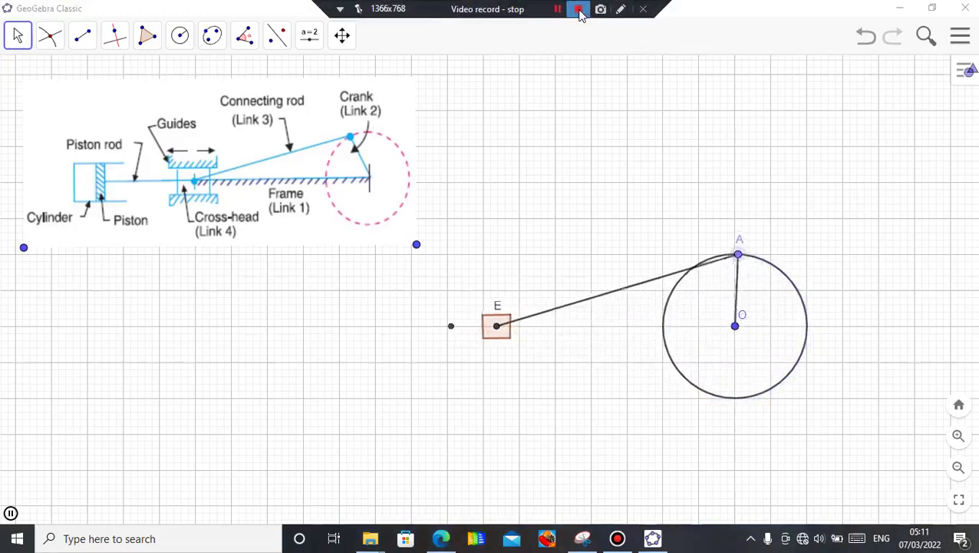